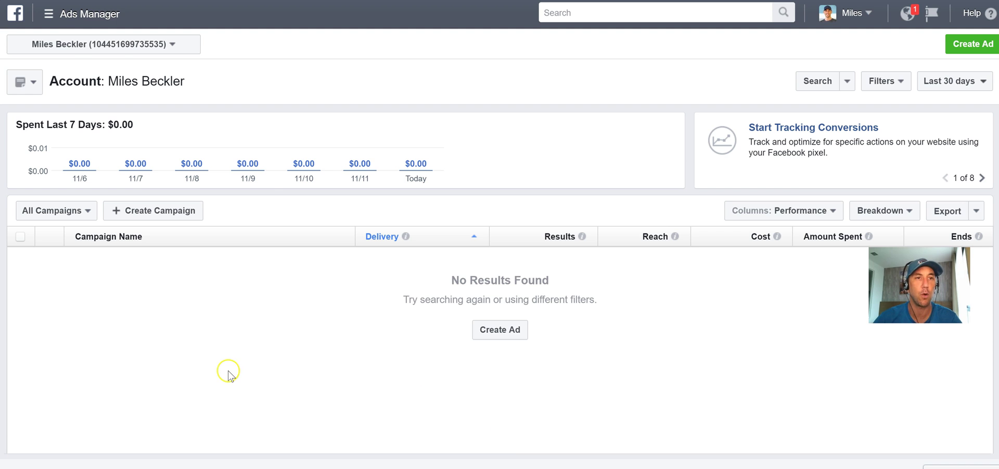
Step: Go to the Pixels page through All Tools in the navigation menu
click(50, 15)
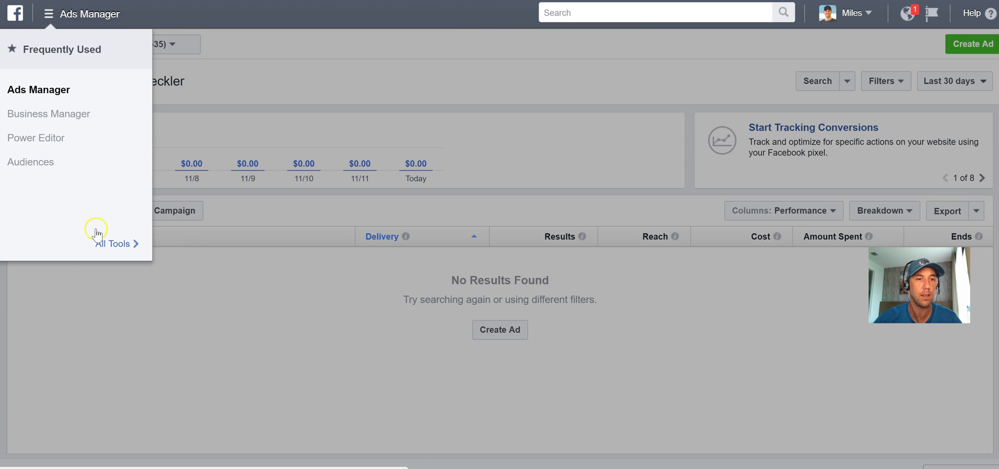
click(104, 243)
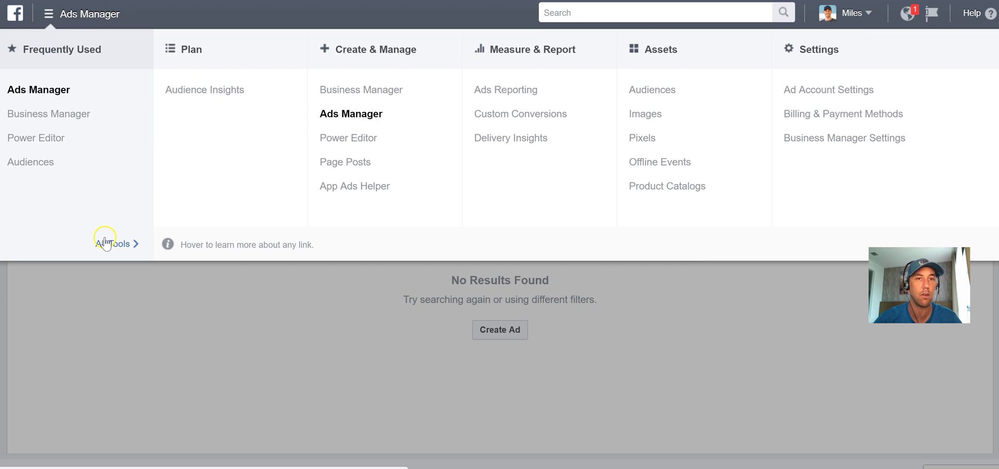
click(648, 139)
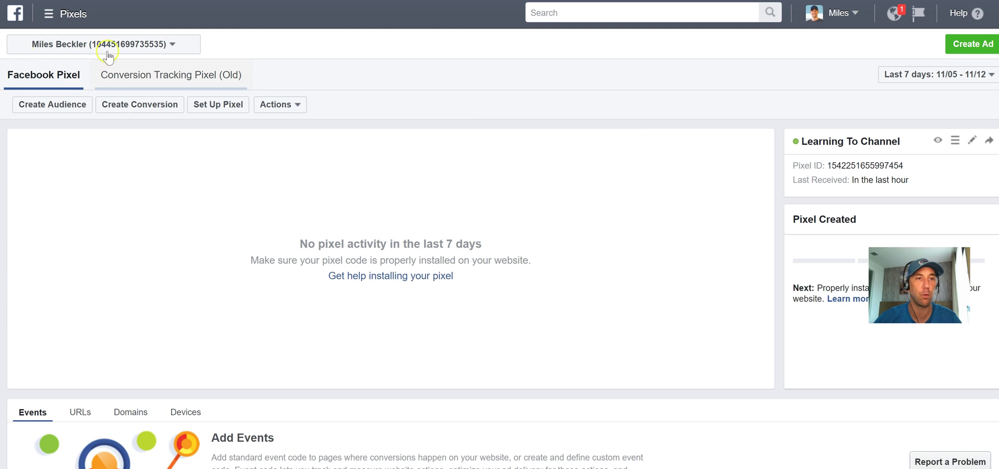
click(29, 77)
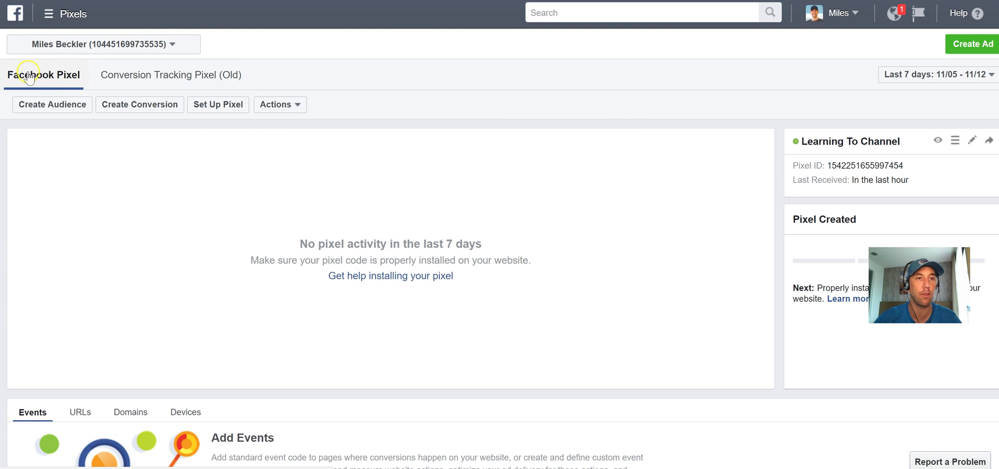
Step: View the pixel's installation code and advance past the base code to Install Event Code
click(297, 106)
click(295, 154)
click(472, 183)
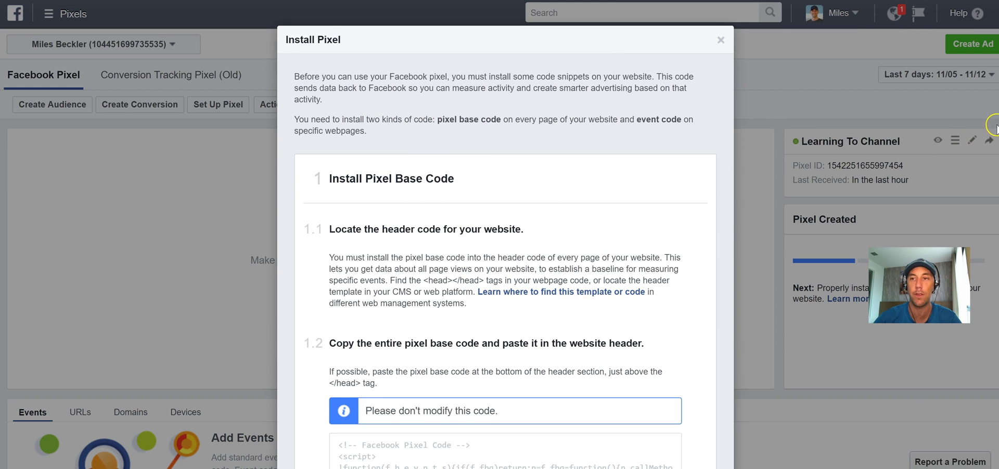
scroll(505, 234, down, 4)
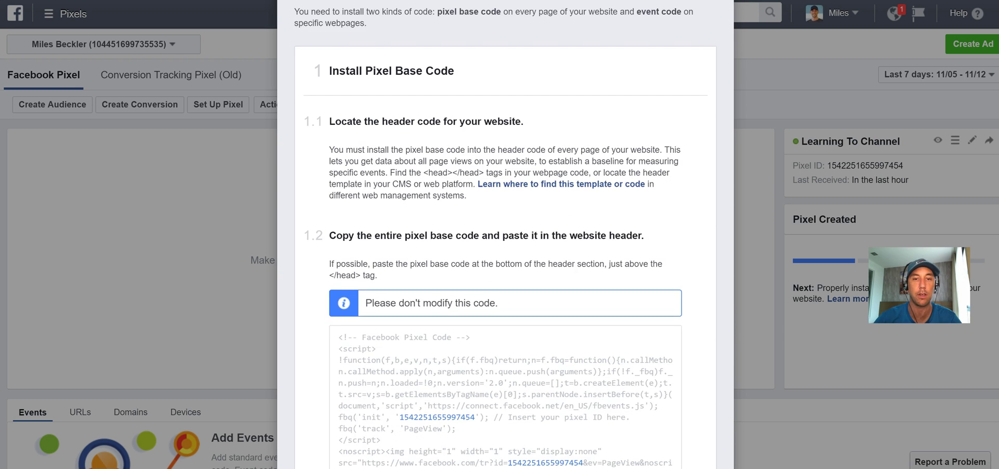
scroll(707, 352, down, 3)
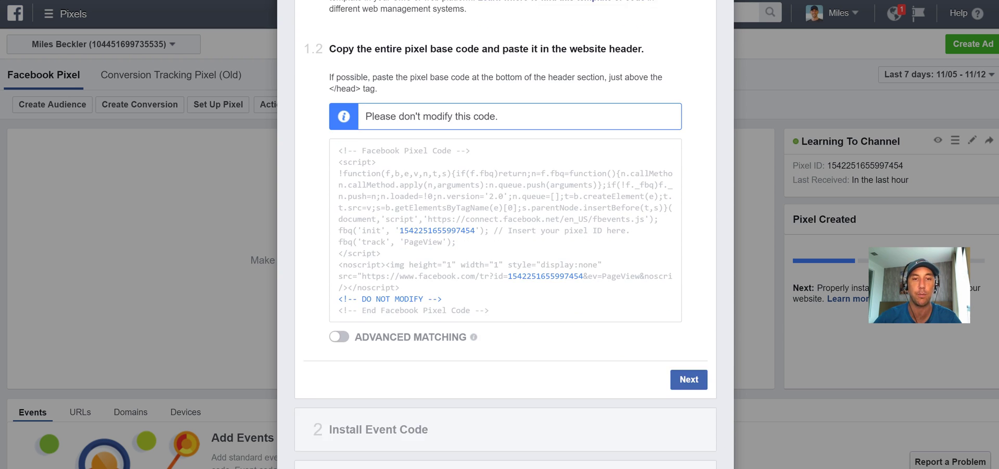
click(707, 351)
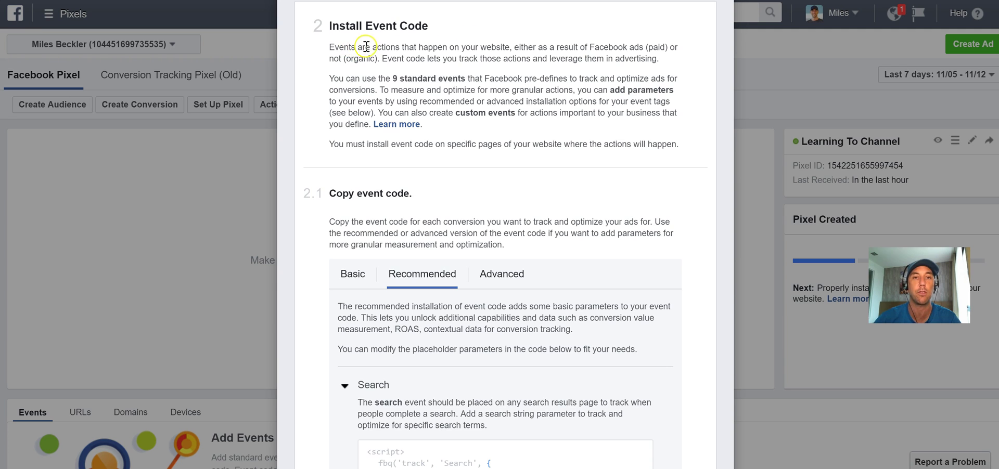
Step: Read the Install Event Code intro and scroll down toward the standard events list
drag(373, 46, 514, 47)
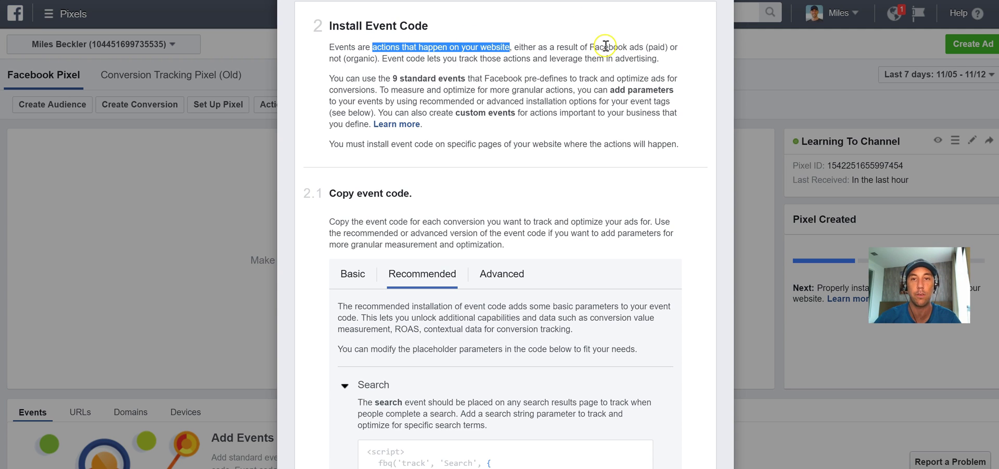
click(557, 24)
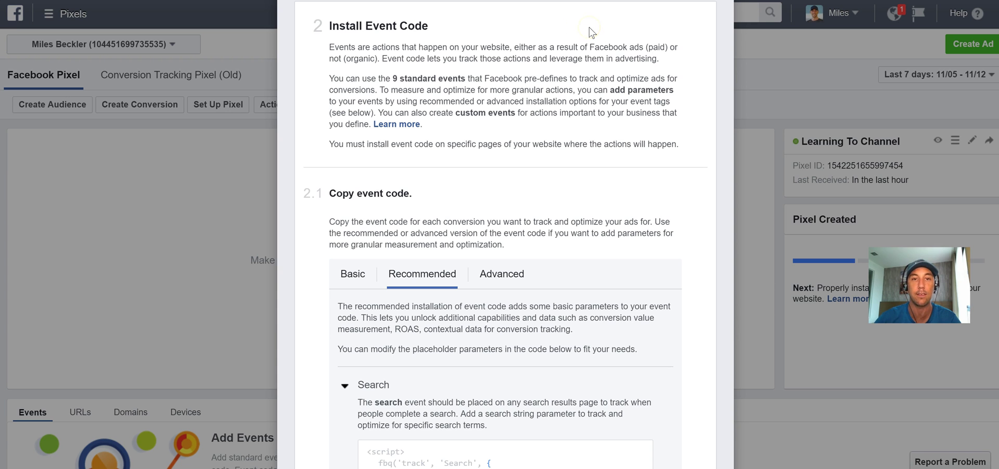
click(984, 102)
scroll(505, 234, down, 6)
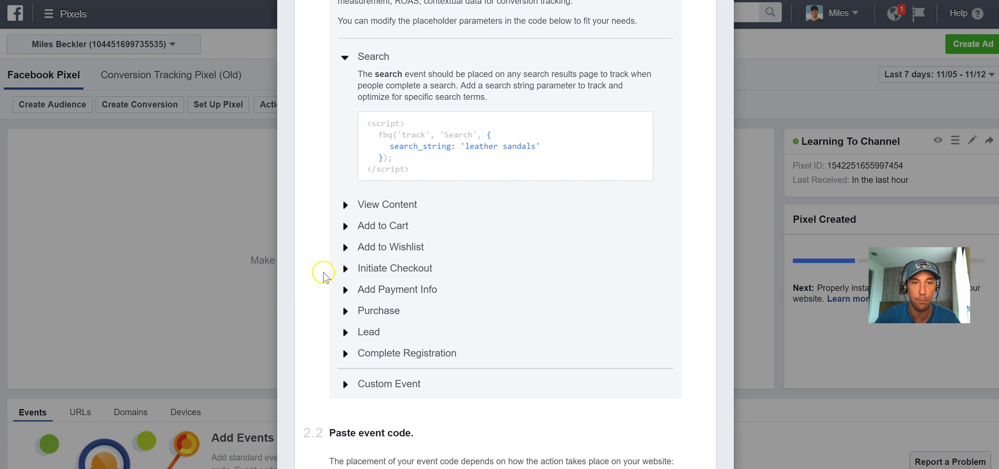
Step: Expand View Content and Lead, and copy the recommended Lead code (value 10.00, USD)
click(370, 205)
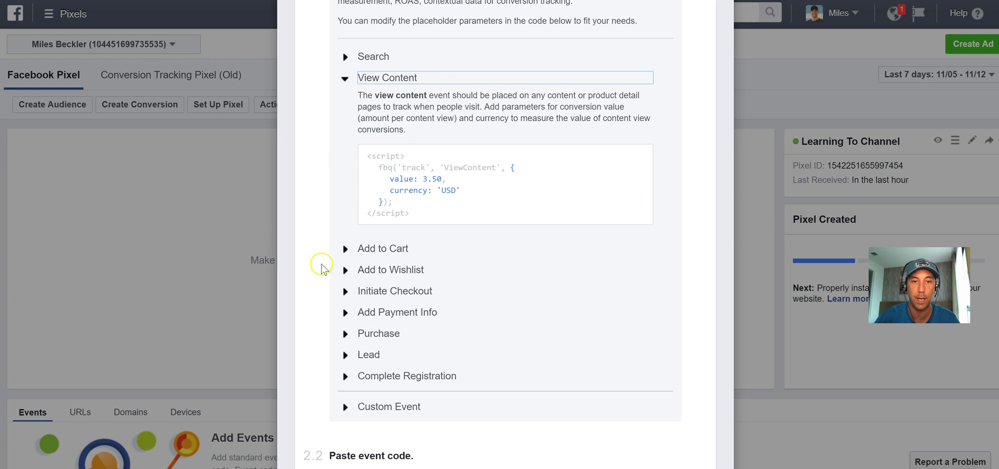
click(367, 355)
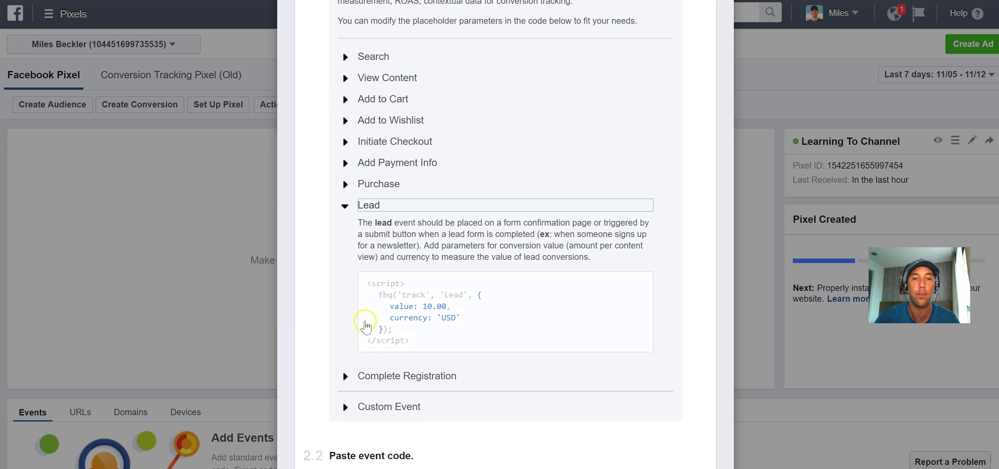
click(414, 287)
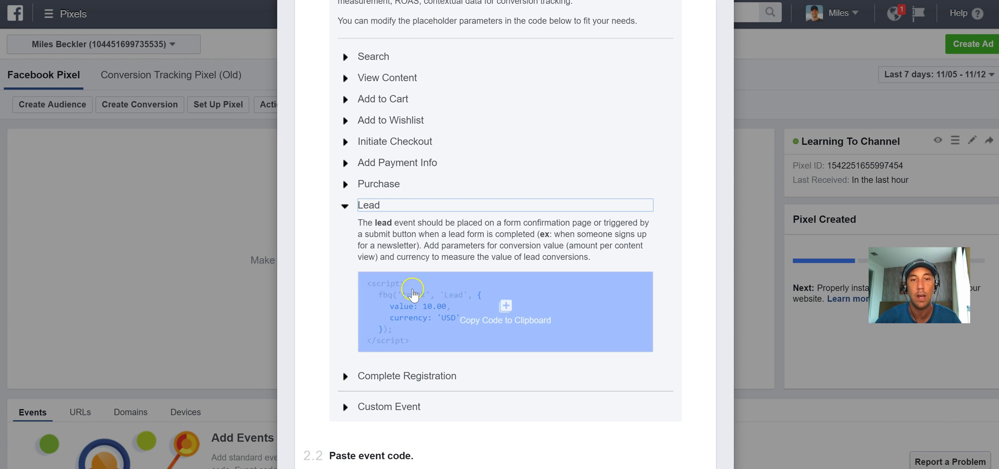
click(419, 308)
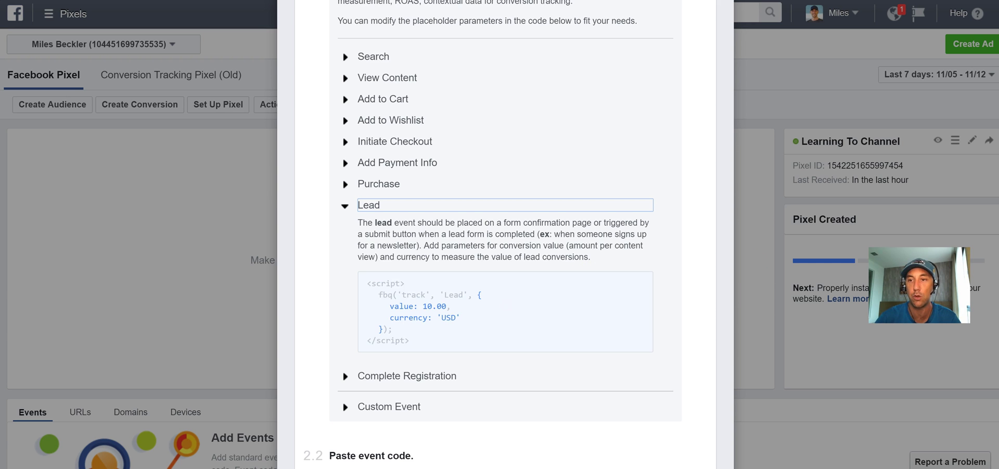
scroll(418, 308, up, 2)
scroll(505, 238, up, 2)
scroll(505, 238, down, 2)
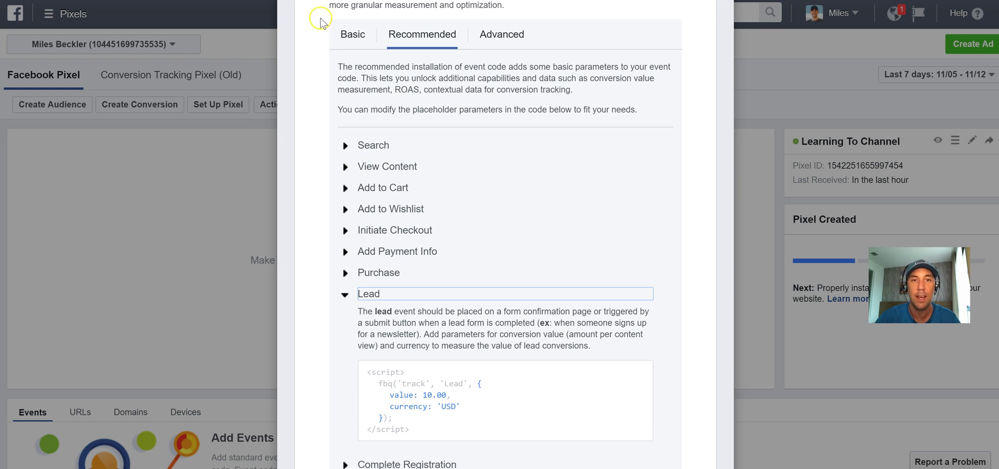
Step: Compare the Basic and Recommended versions, then copy the basic Lead code fbq('track', 'Lead')
click(351, 32)
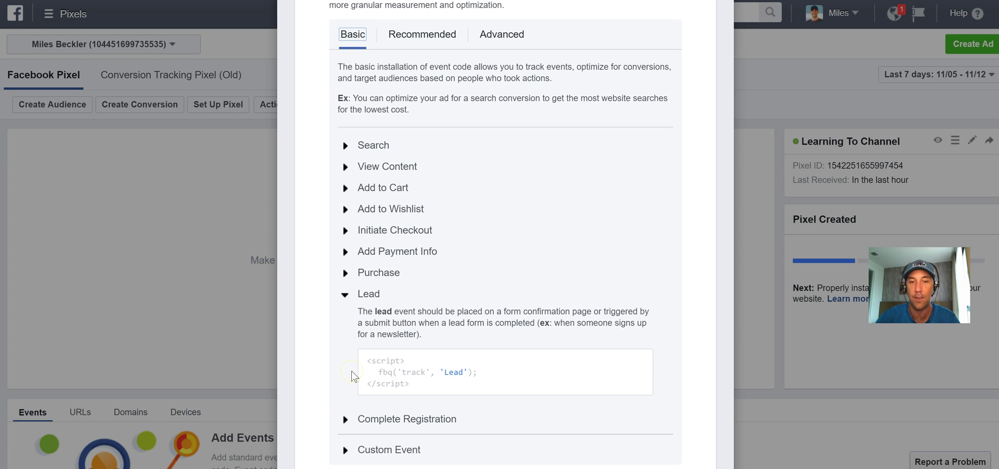
click(429, 35)
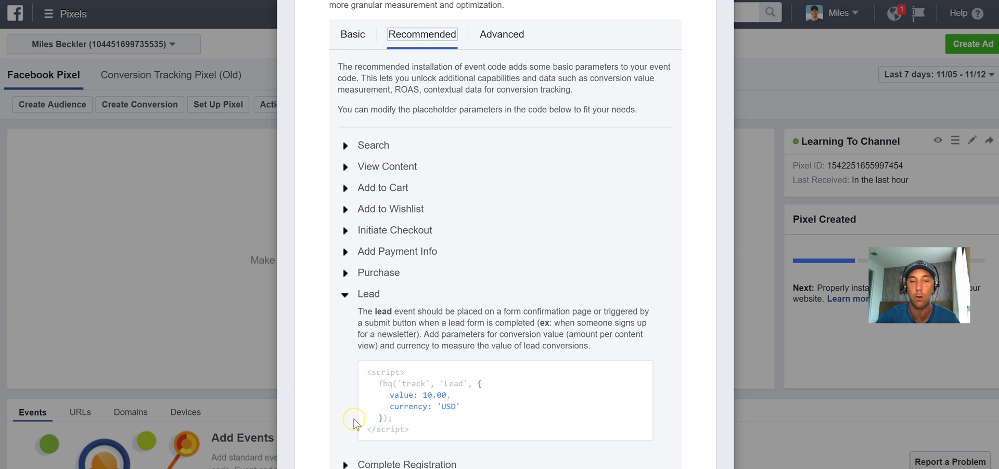
click(347, 395)
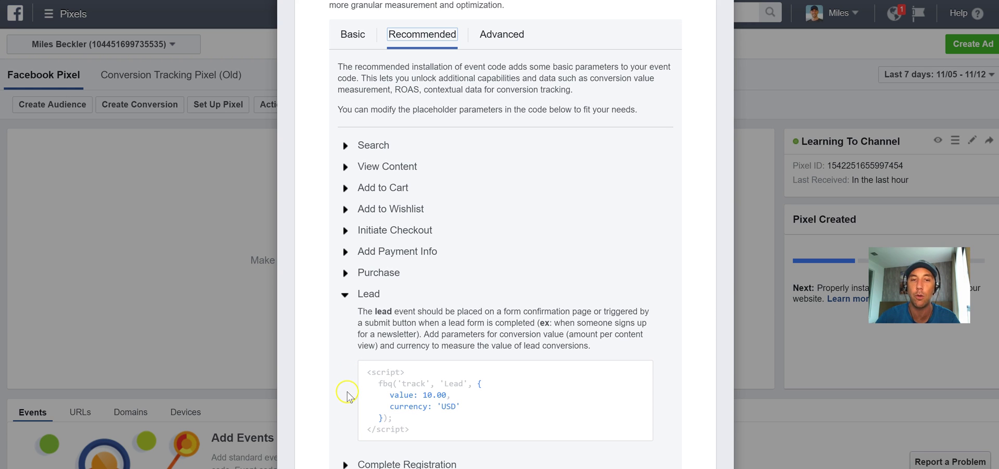
click(358, 36)
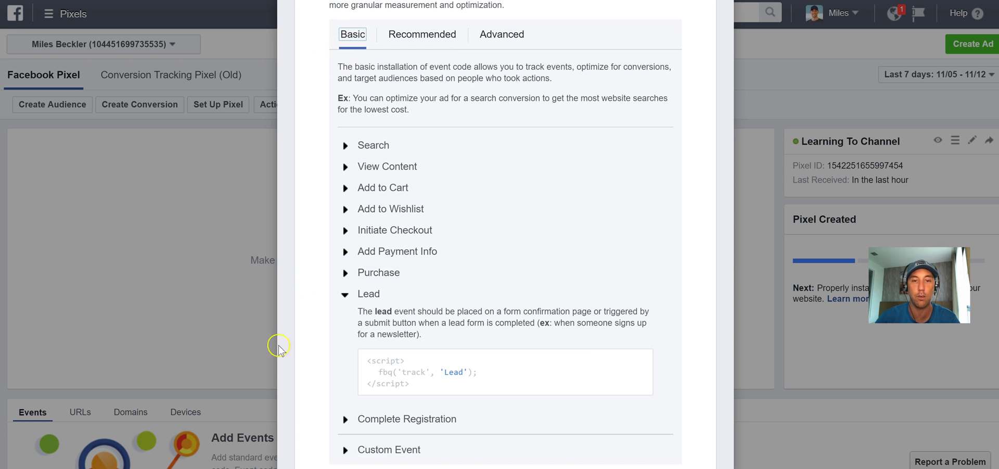
click(370, 370)
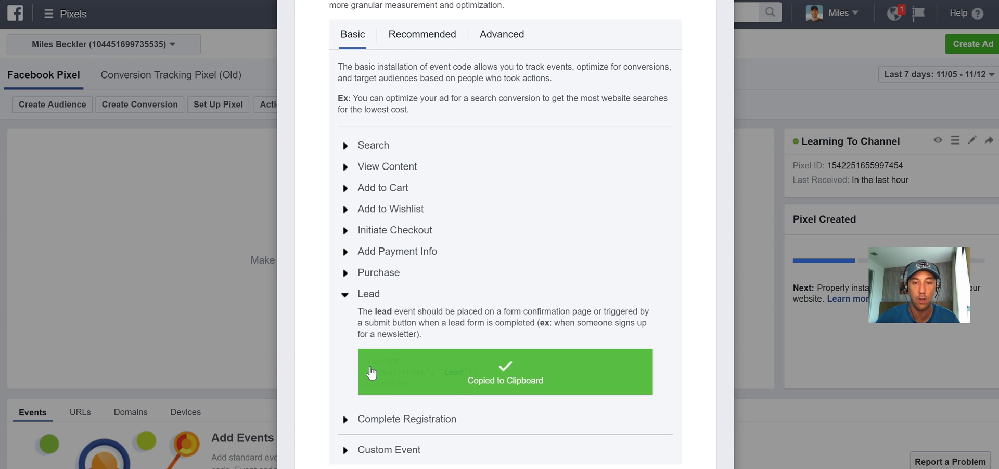
Step: Paste the Lead code into Notepad and copy the basic View Content event code
mouse_move(447, 468)
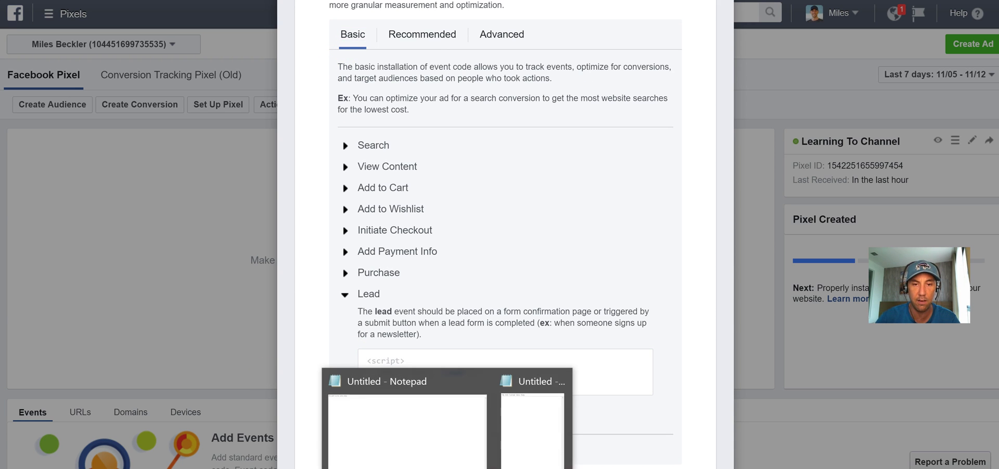
click(514, 439)
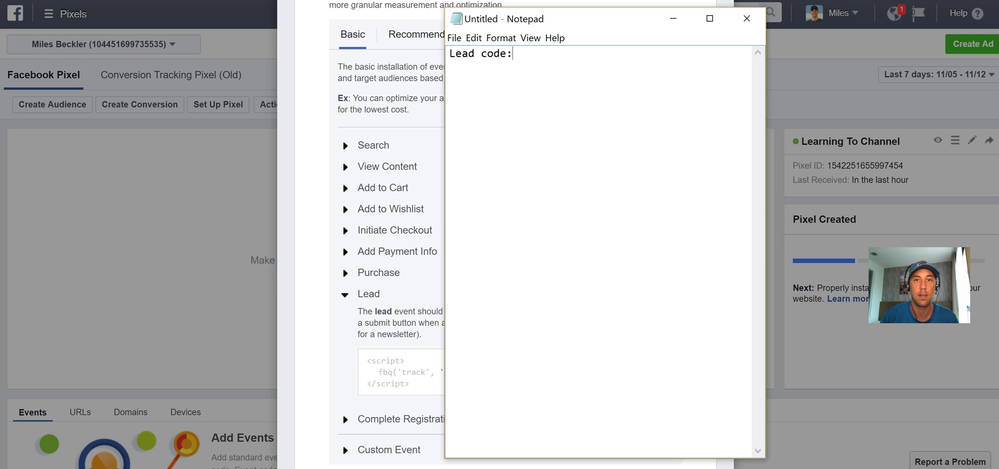
key(ctrl+v)
click(620, 219)
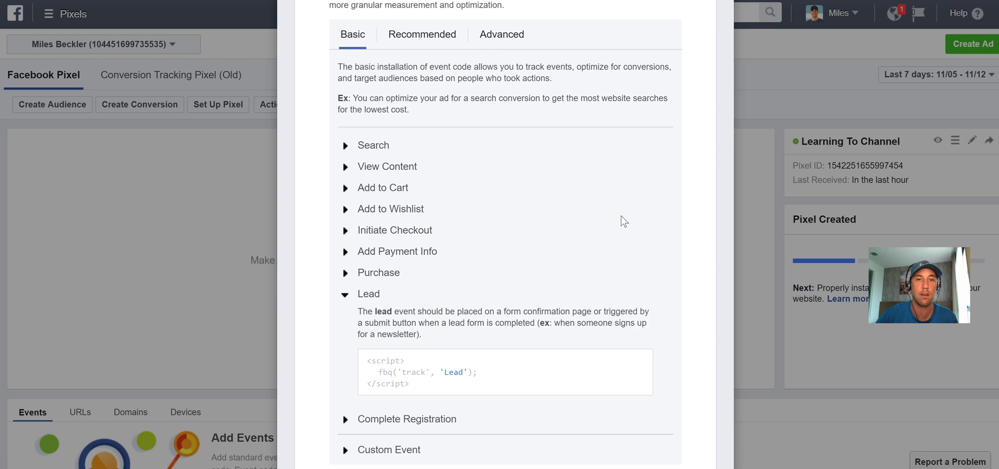
click(400, 166)
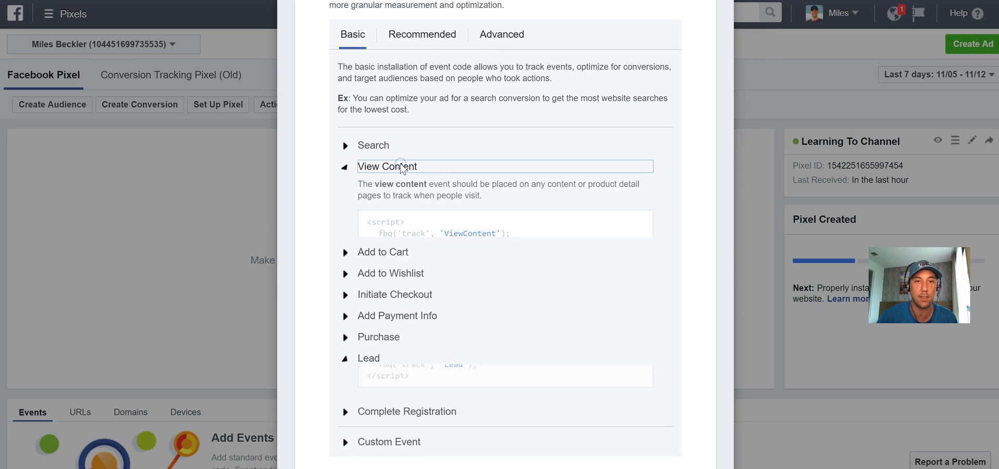
click(408, 234)
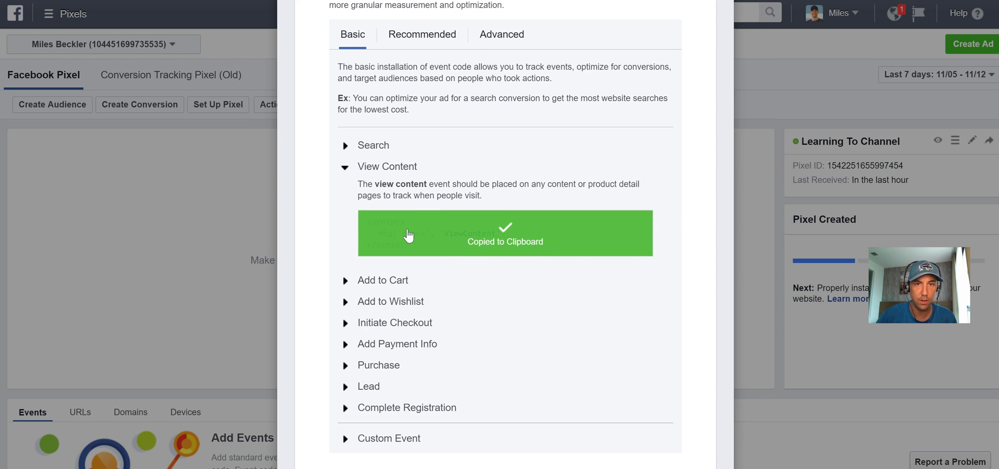
Step: Paste the ViewContent script under a 'View content:' heading and add a 'Checkout page:' heading
key(alt+Tab)
click(676, 175)
text(View content:)
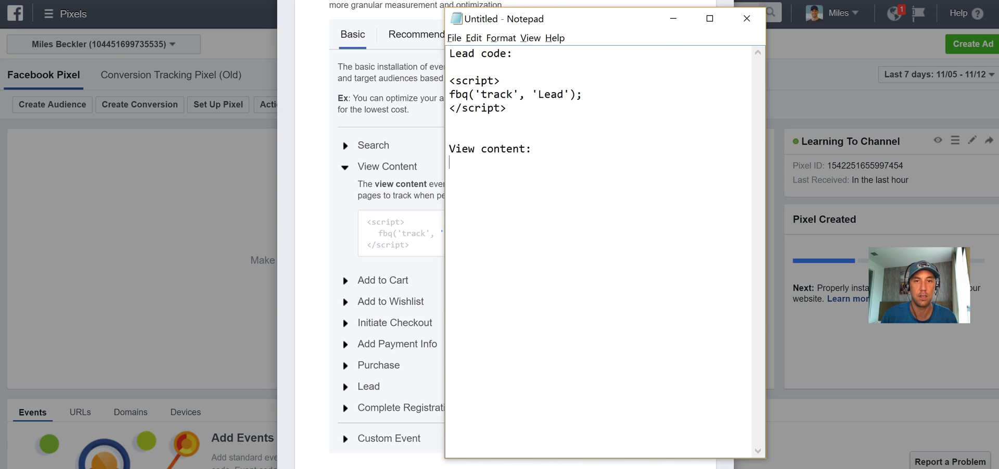
key(ctrl+v)
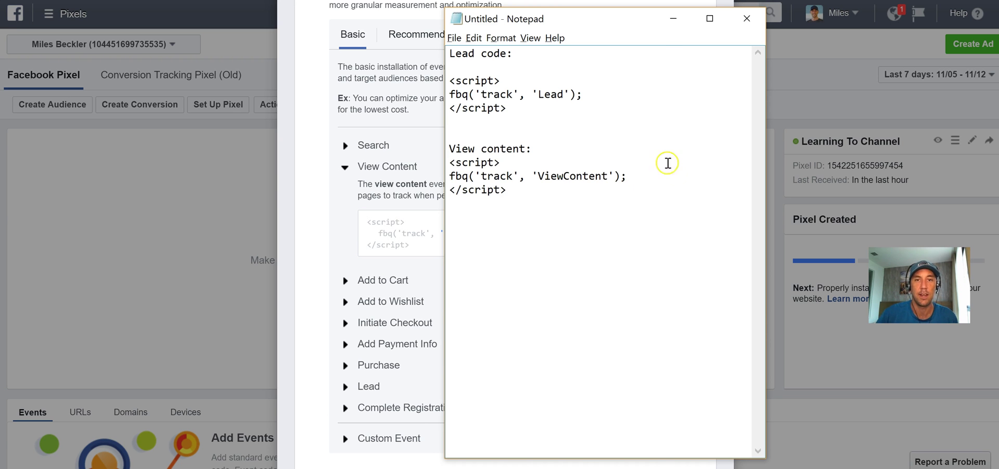
click(635, 148)
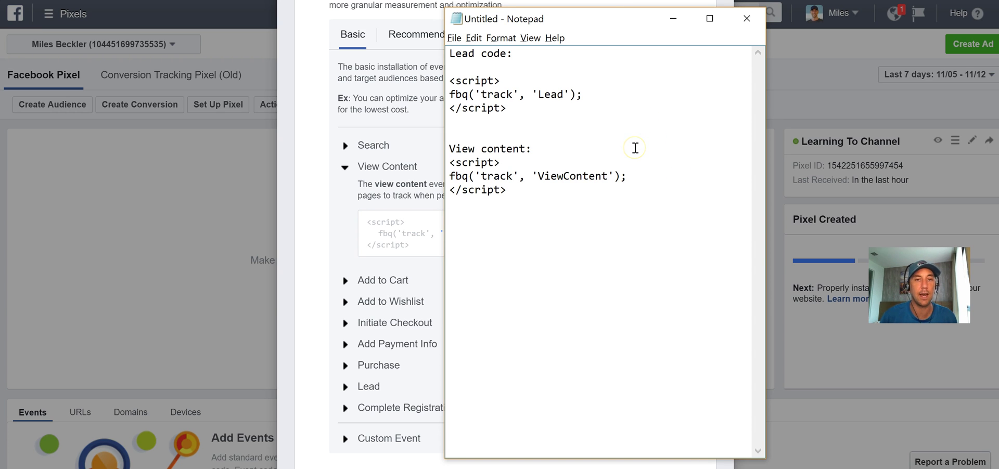
key(Return)
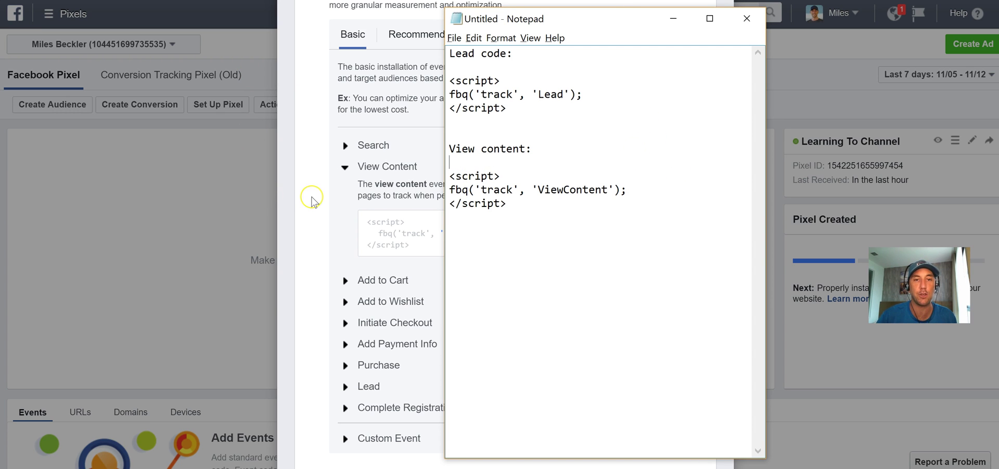
click(364, 216)
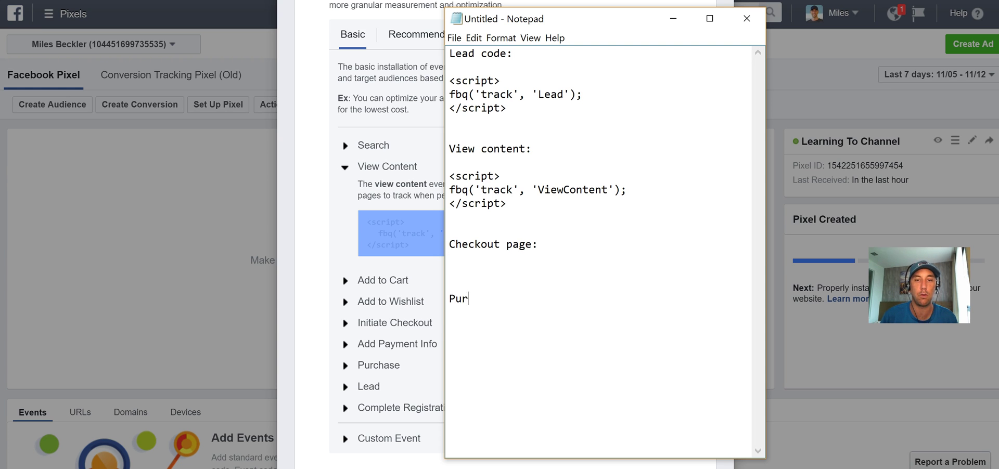
Step: Paste the Add to Cart code under 'Checkout page:' and show its recommended version (3.50 USD)
key(alt+Tab)
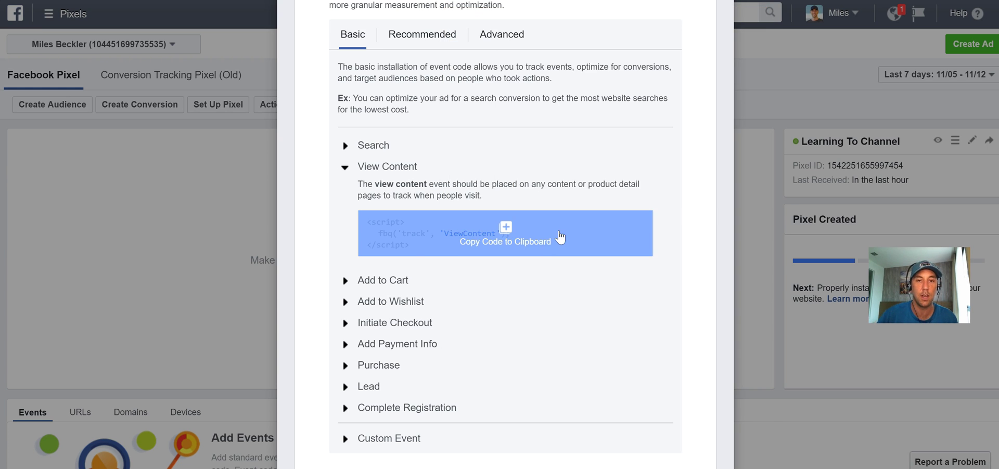
click(393, 281)
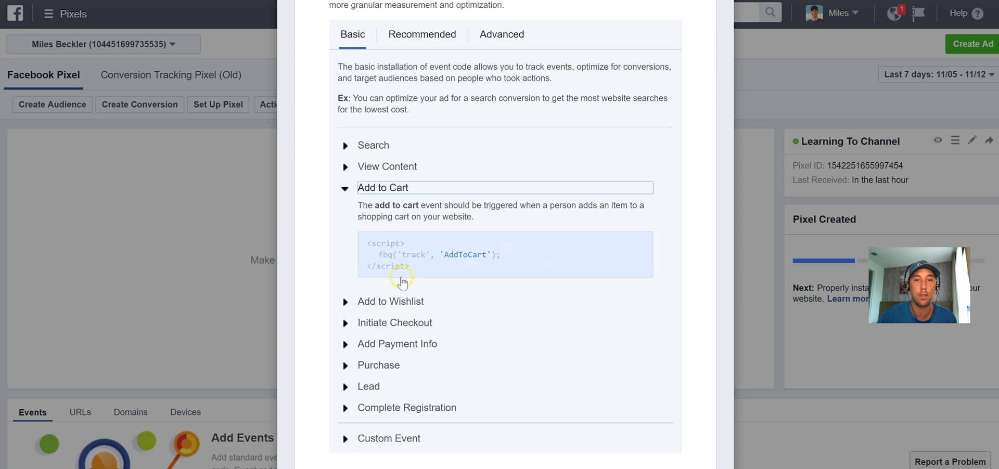
click(475, 257)
key(alt+Tab)
click(506, 269)
key(ctrl+v)
key(alt+Tab)
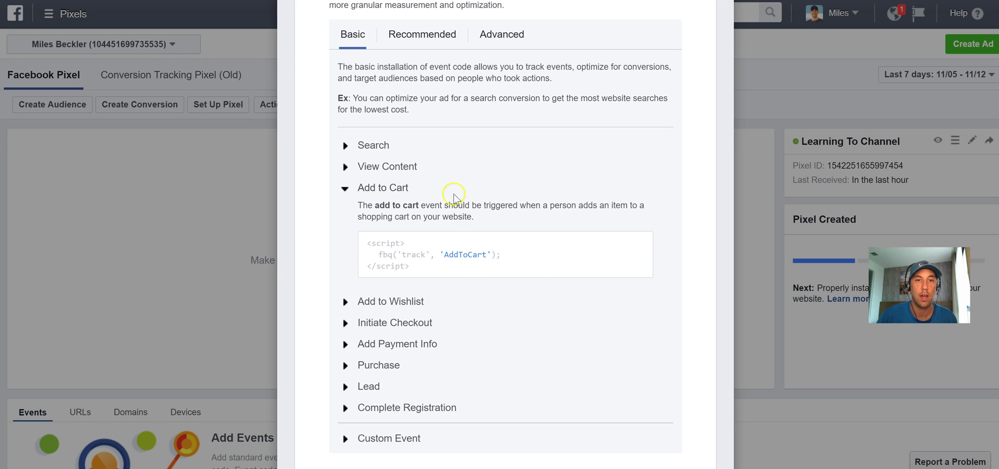
click(410, 36)
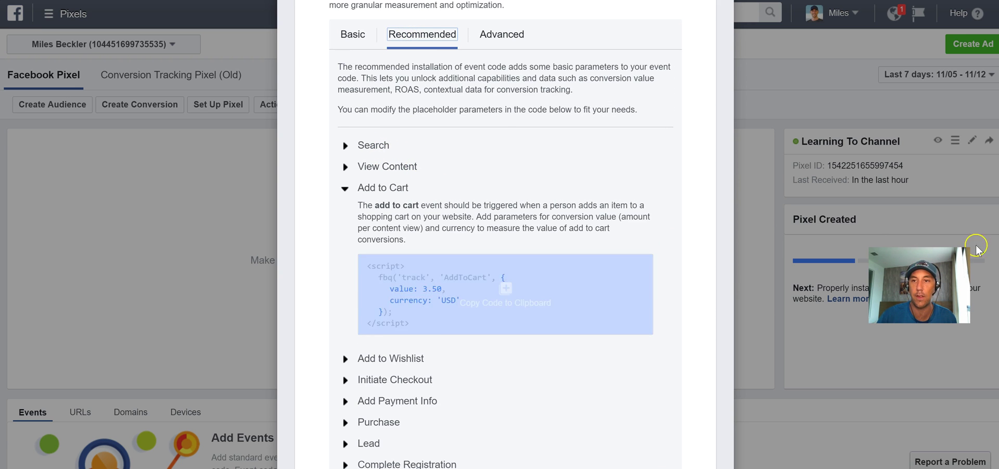
Step: Paste the Purchase code under 'Purchase:' in Notepad and change its value from 247.35 to 16
scroll(364, 338, down, 1)
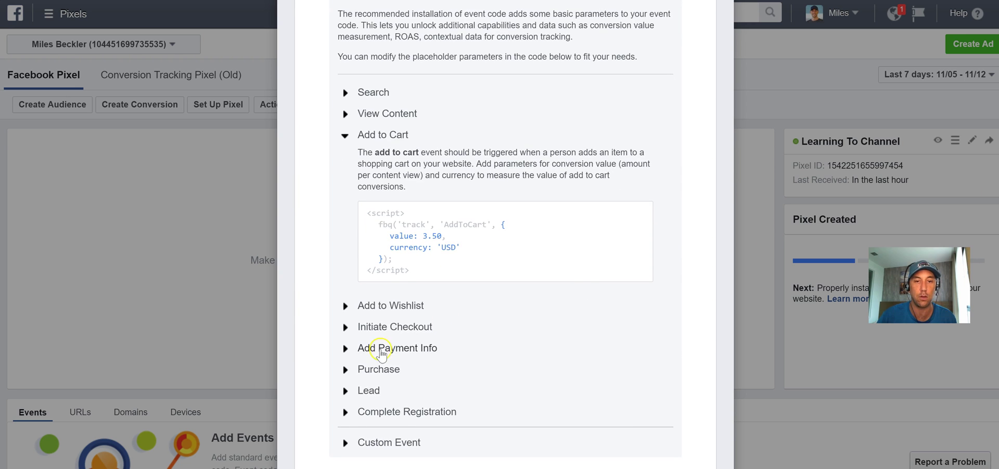
click(370, 370)
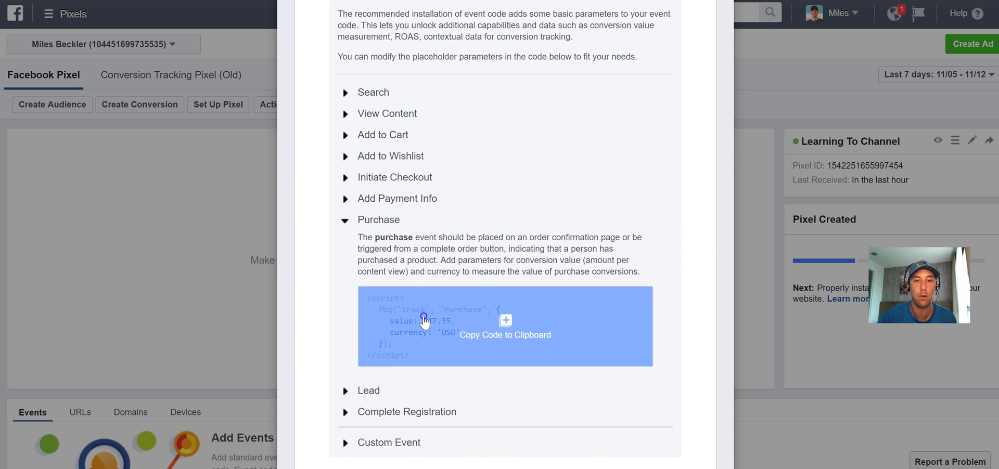
click(423, 321)
key(alt+Tab)
click(524, 364)
key(ctrl+v)
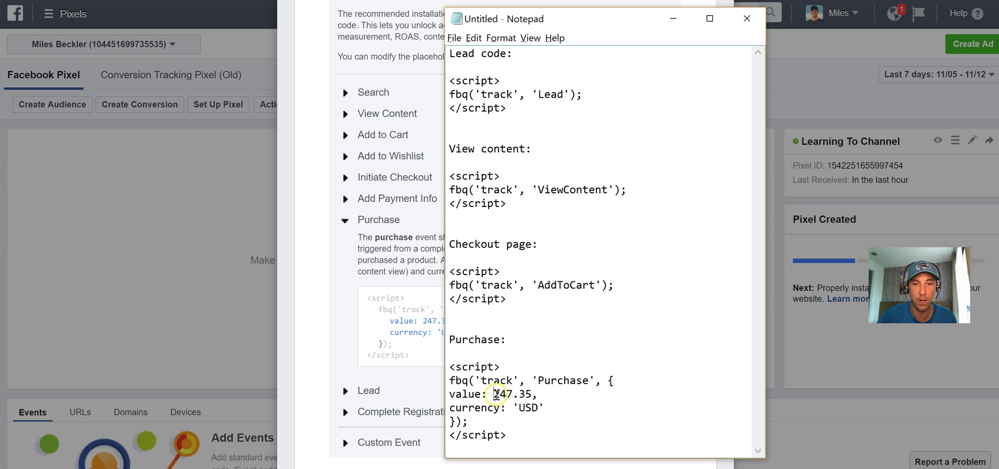
drag(494, 394, 531, 394)
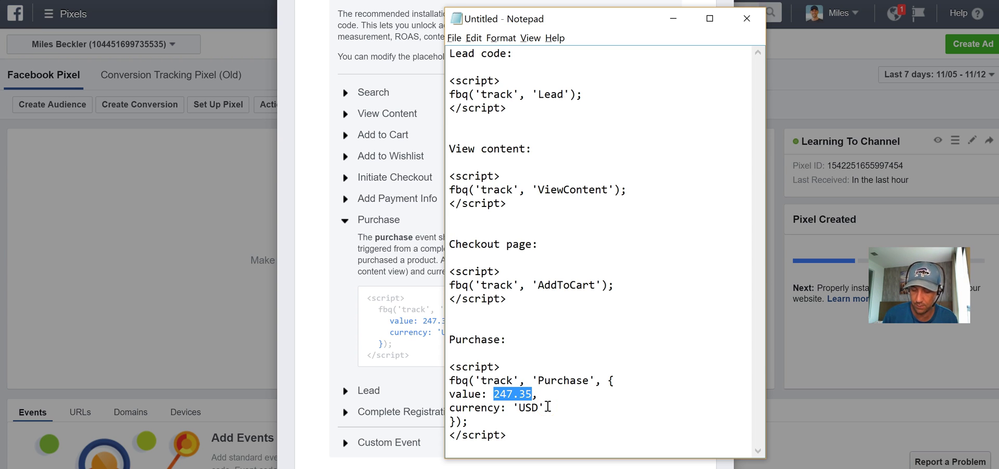
text(1)
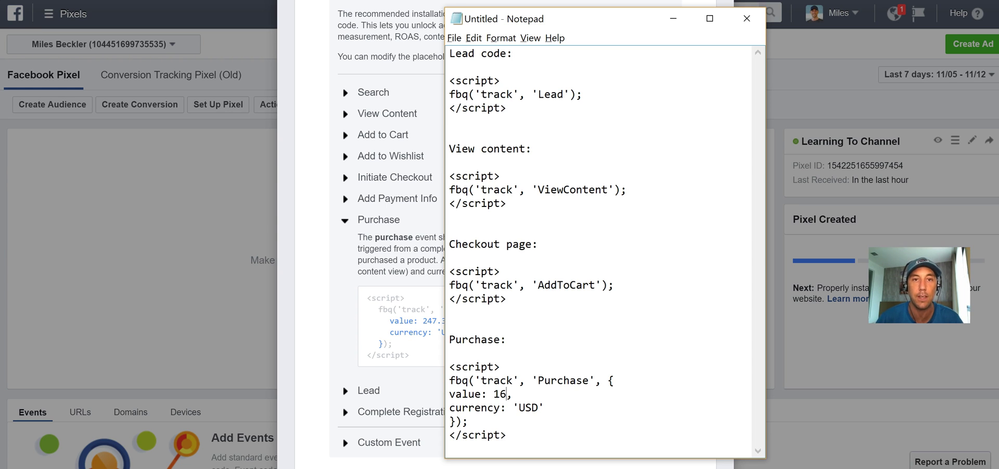
text(6)
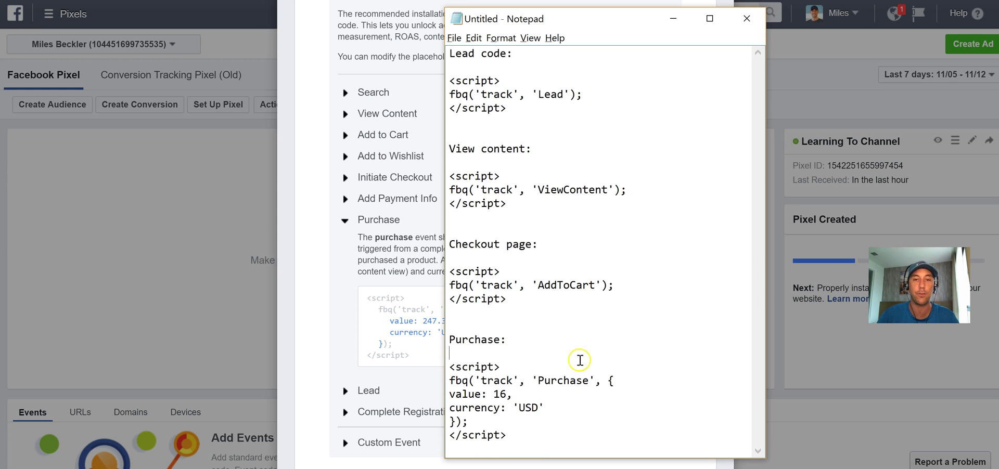
Step: Select and review the Purchase and AddToCart script blocks in the notes
click(511, 435)
drag(511, 435, 451, 367)
click(471, 357)
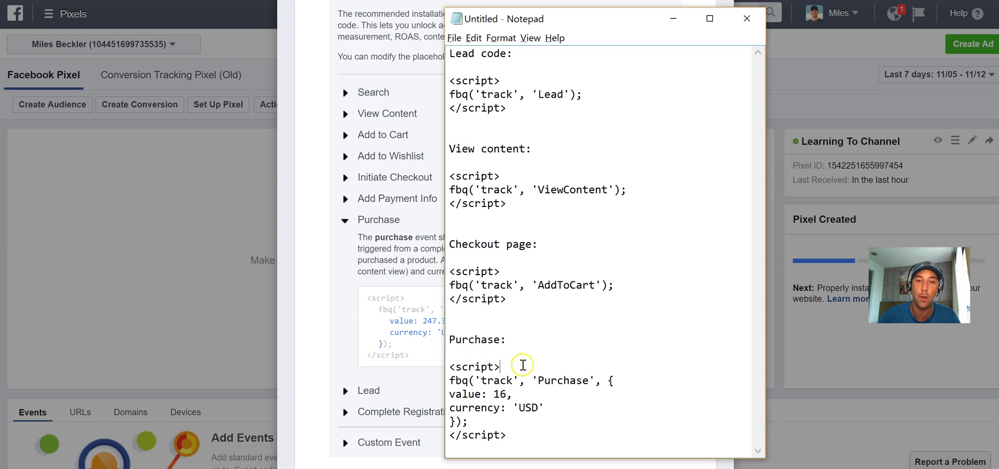
click(508, 299)
shift+click(450, 271)
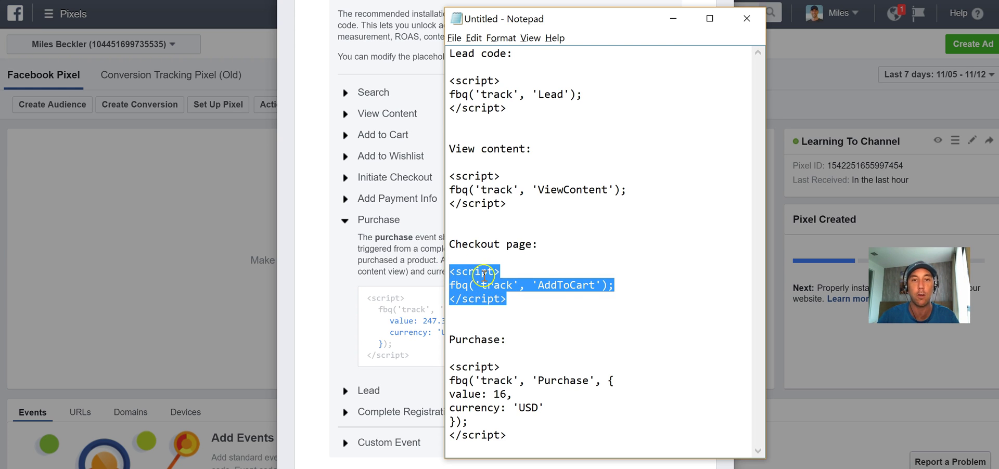
click(513, 202)
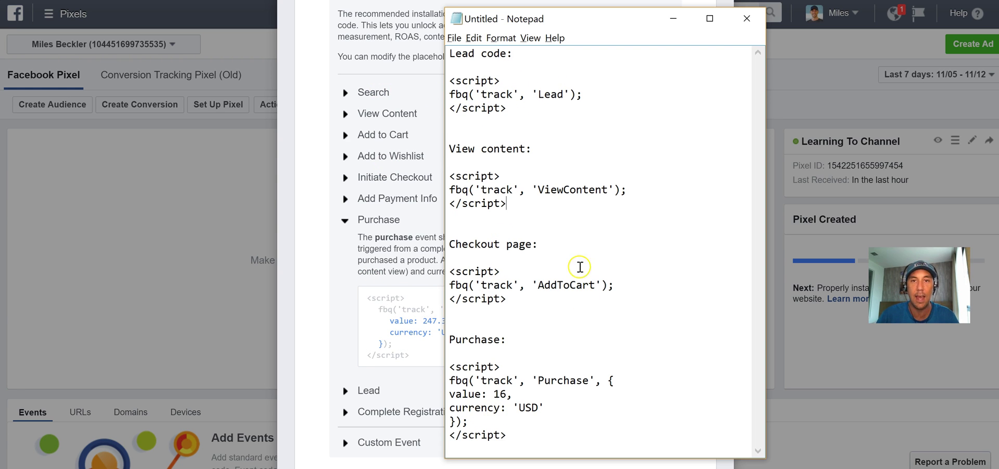
Step: Minimize the notes, scroll to 2.2 Paste event code, and highlight the <head> tags warning
click(672, 18)
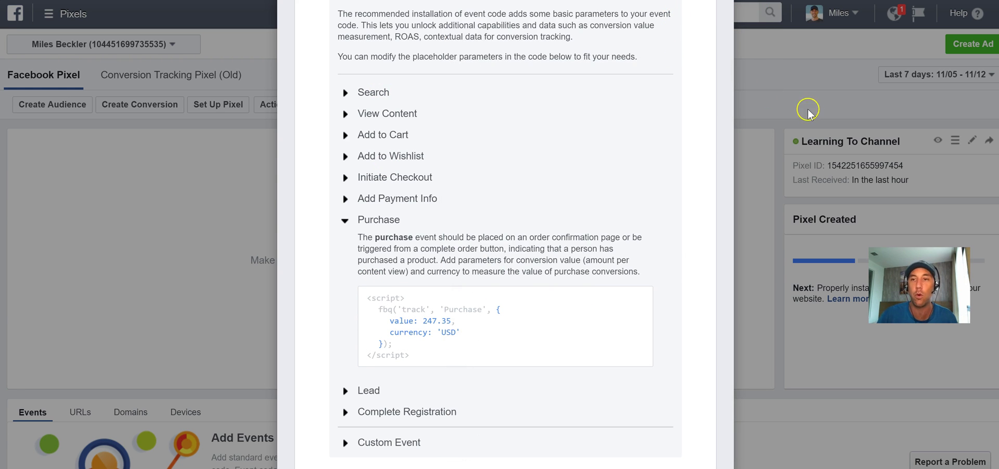
scroll(505, 234, up, 4)
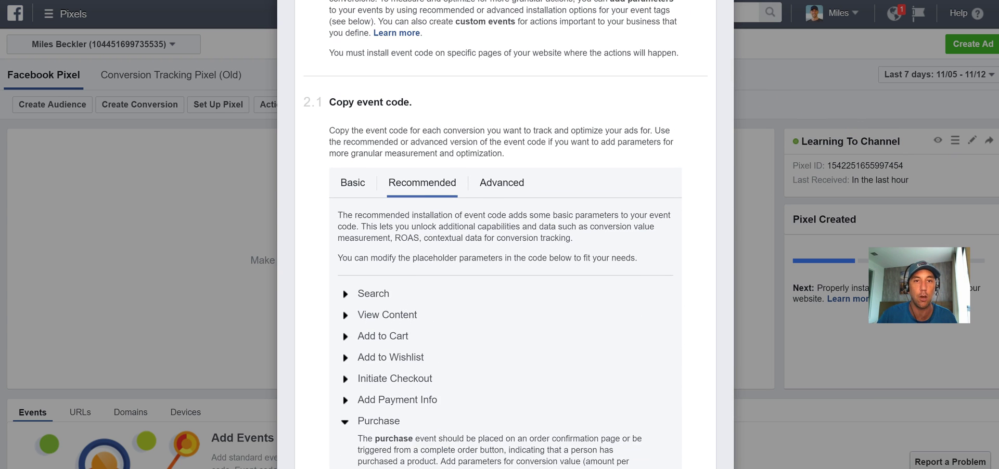
scroll(505, 234, down, 2)
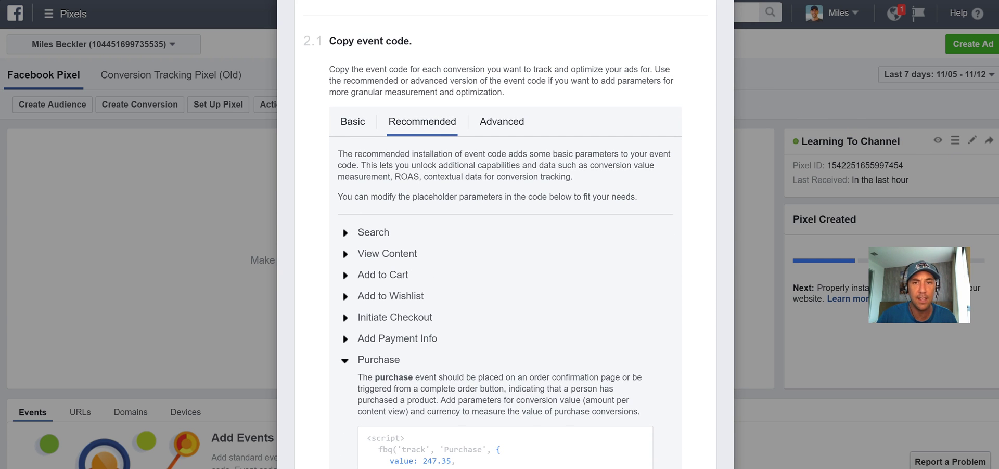
scroll(504, 234, down, 1)
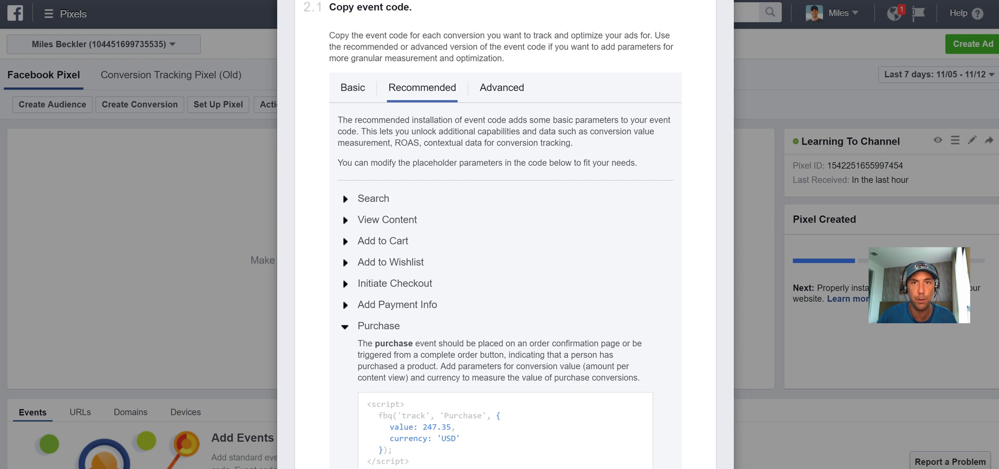
scroll(505, 234, down, 7)
scroll(504, 234, down, 5)
scroll(408, 307, down, 3)
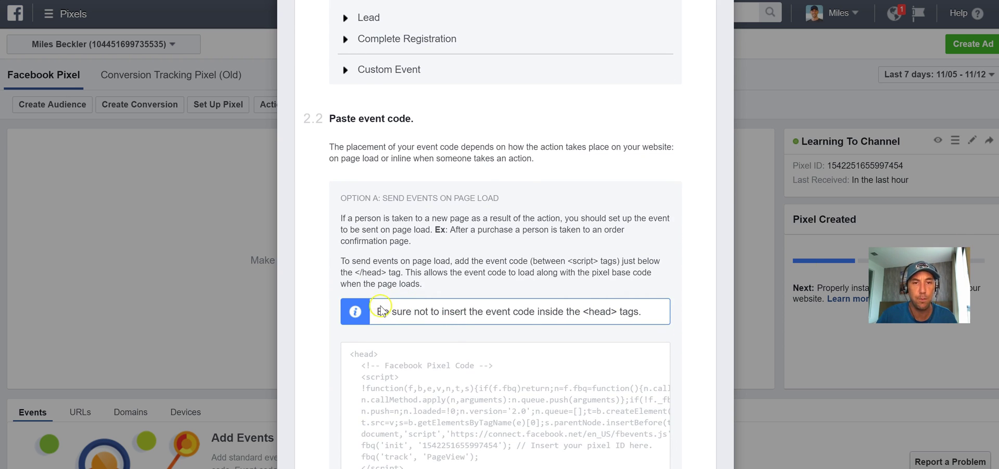
drag(377, 311, 654, 316)
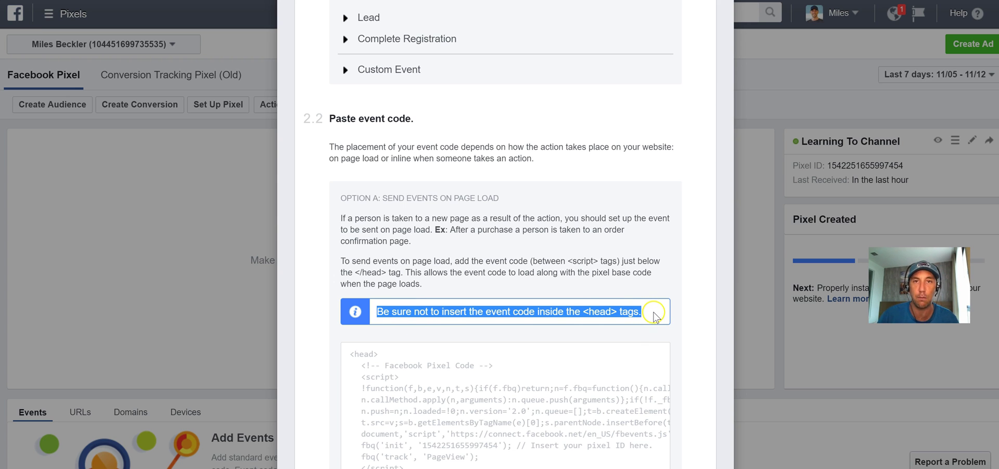
click(605, 316)
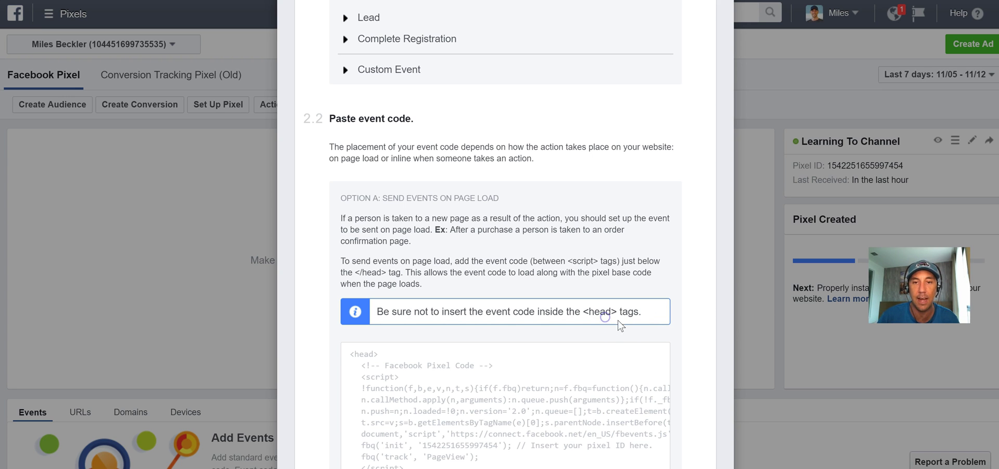
click(642, 307)
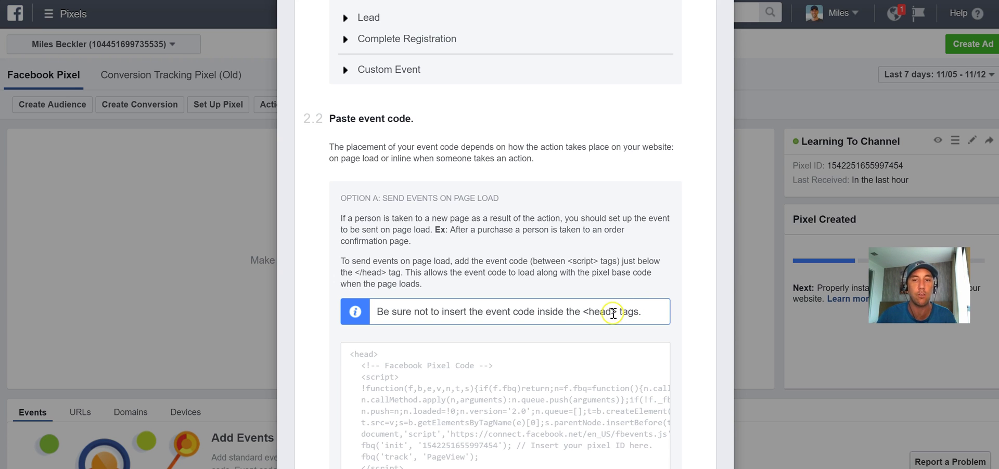
triple_click(613, 312)
click(672, 298)
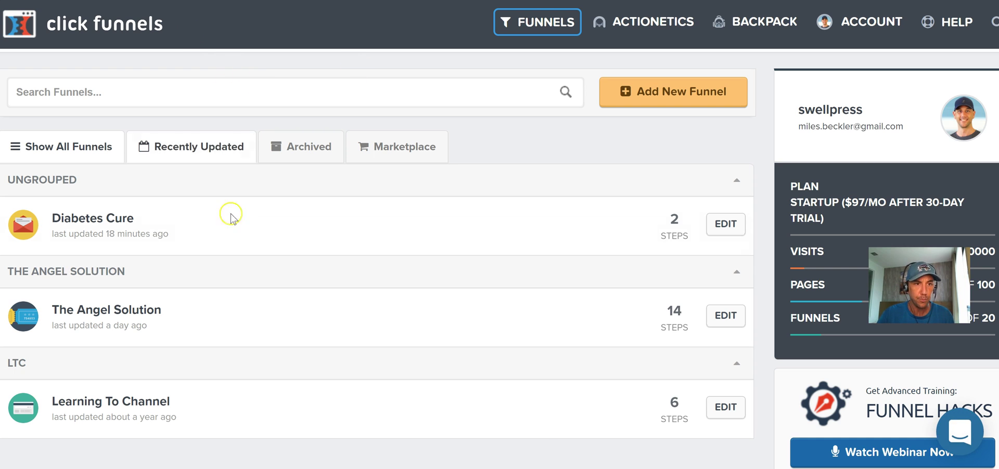
Step: Open the Diabetes Cure funnel's Thank You step and start editing its page
click(91, 220)
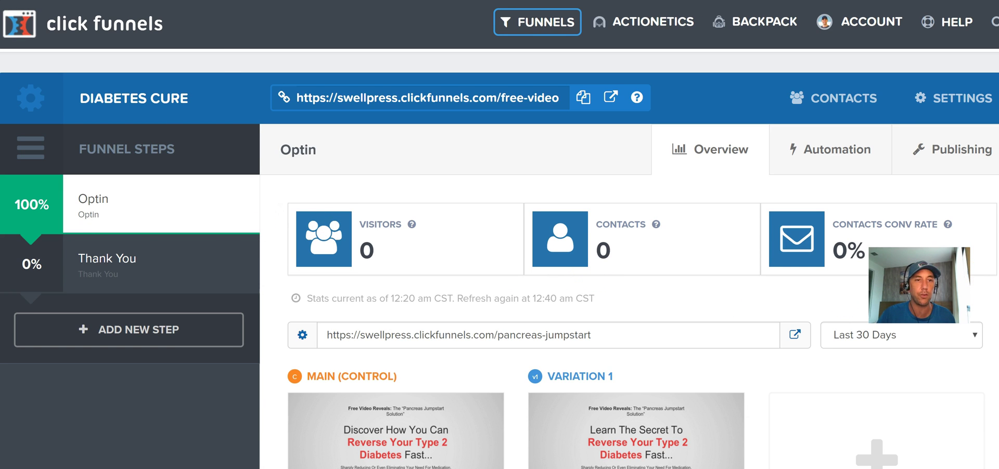
scroll(983, 240, down, 3)
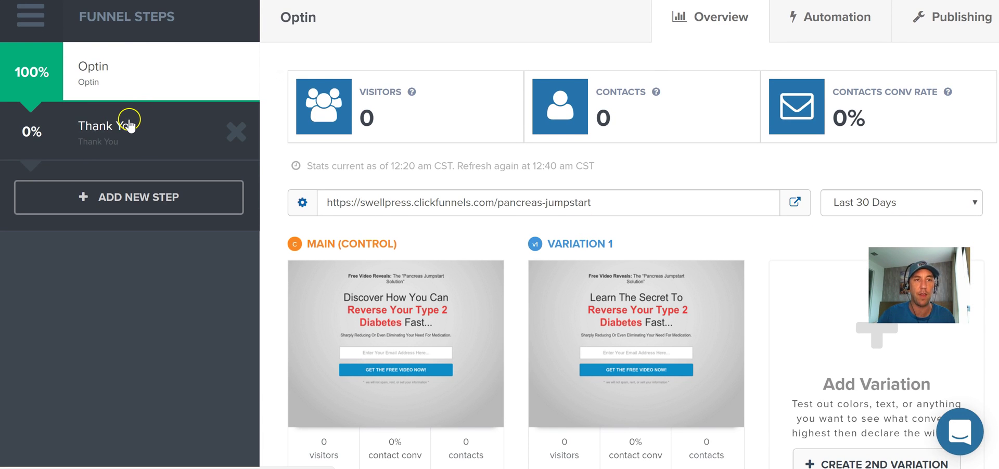
click(128, 125)
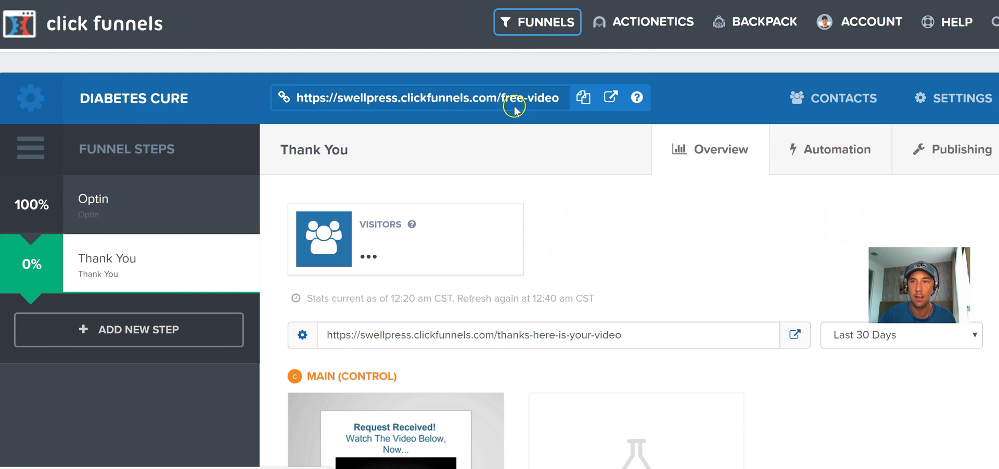
click(947, 95)
scroll(946, 95, down, 4)
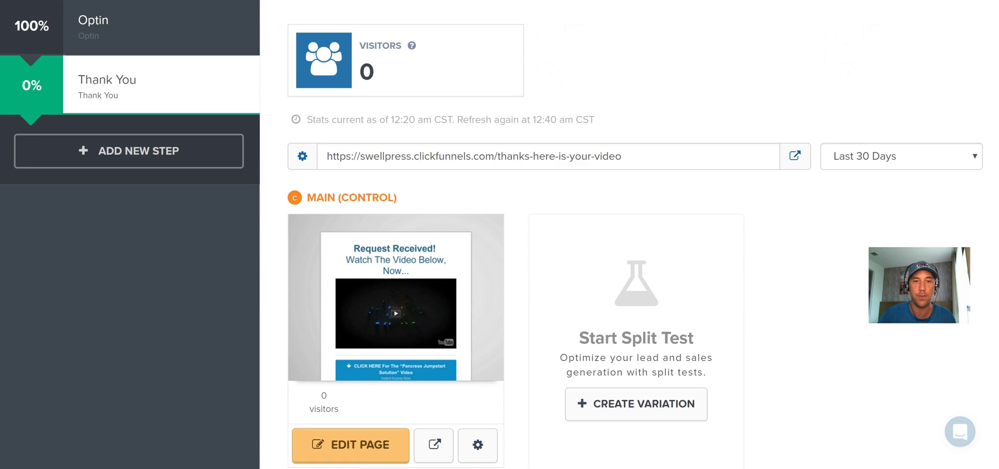
click(374, 413)
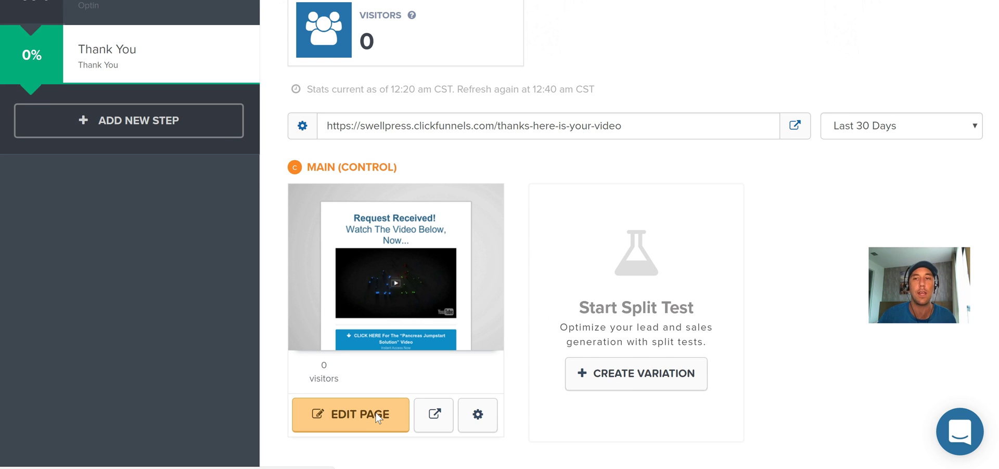
Step: Copy the three-line Lead script from Notepad and return to the ClickFunnels editor
key(alt+Tab)
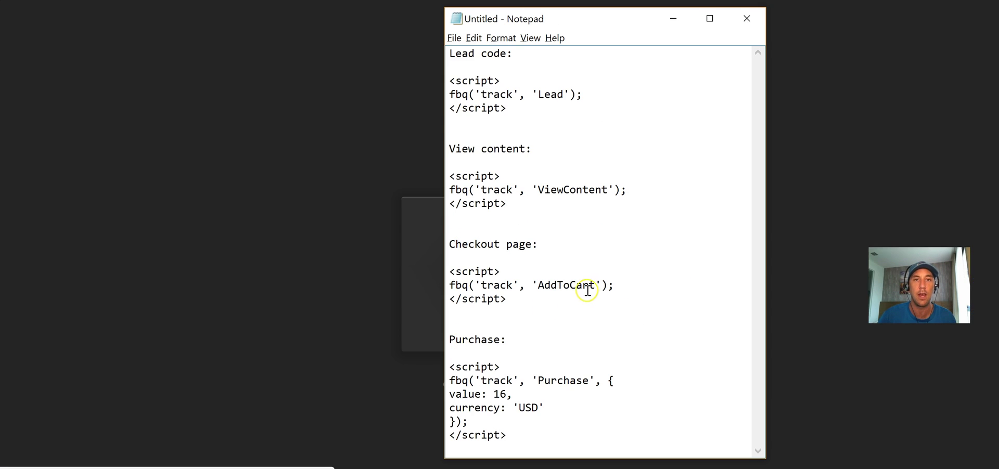
drag(511, 109, 448, 83)
key(ctrl+c)
key(alt+Tab)
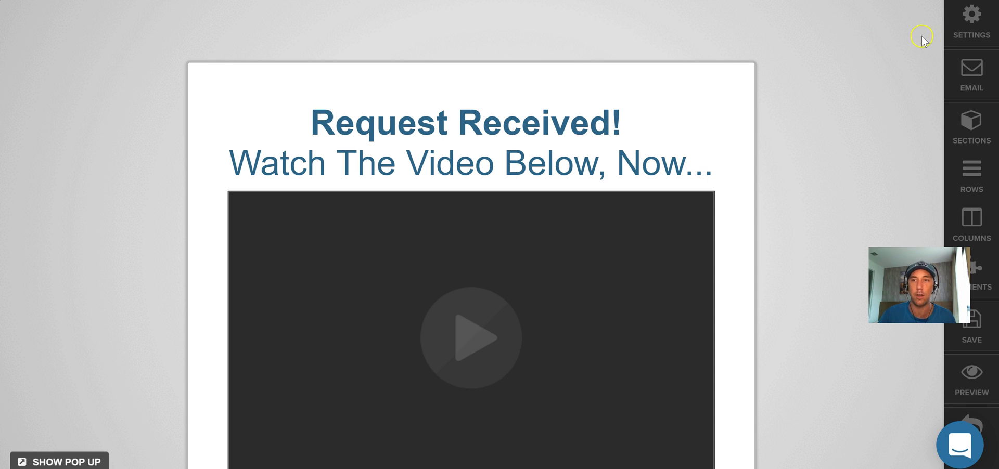
Step: Paste the three-line Lead script into the Thank You page's Footer Custom Tracking and save
click(977, 33)
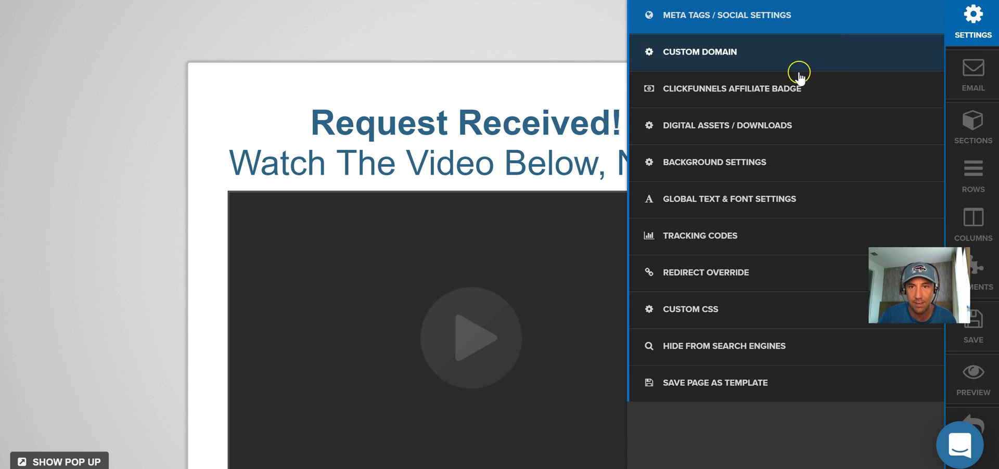
click(690, 236)
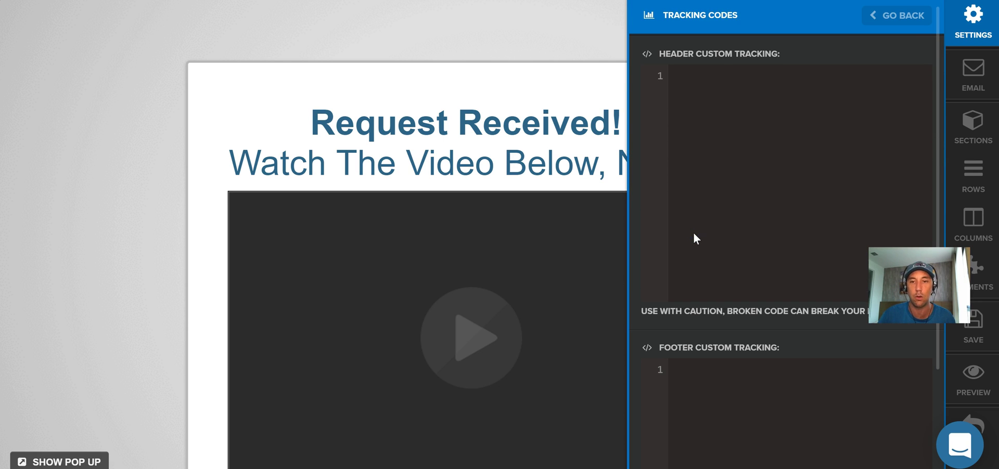
drag(937, 139, 936, 214)
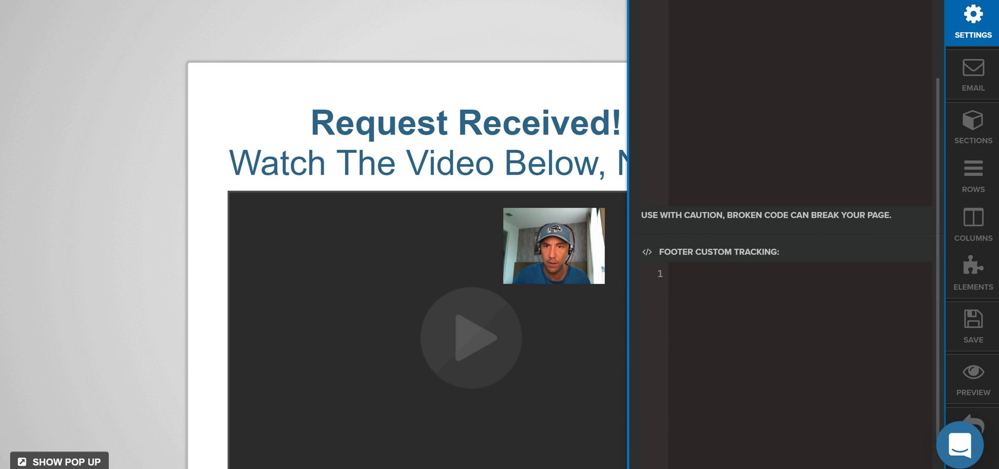
drag(939, 250, 939, 296)
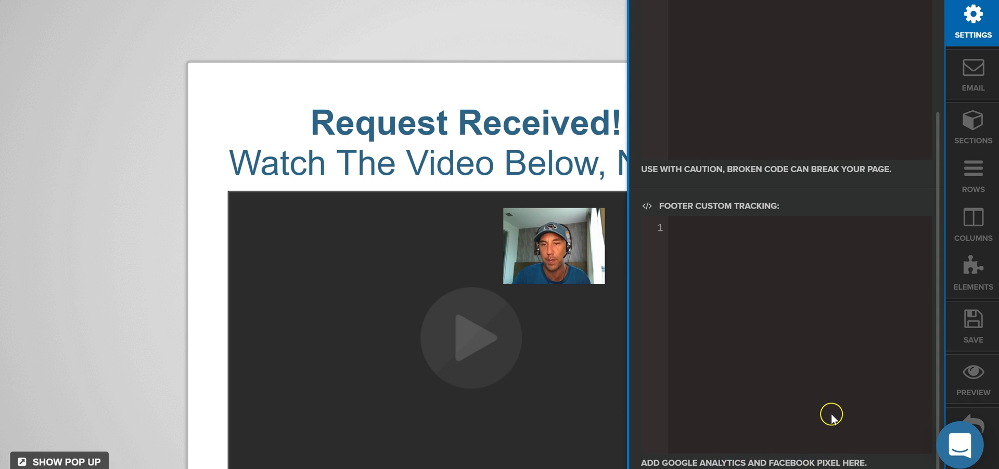
key(ctrl+v)
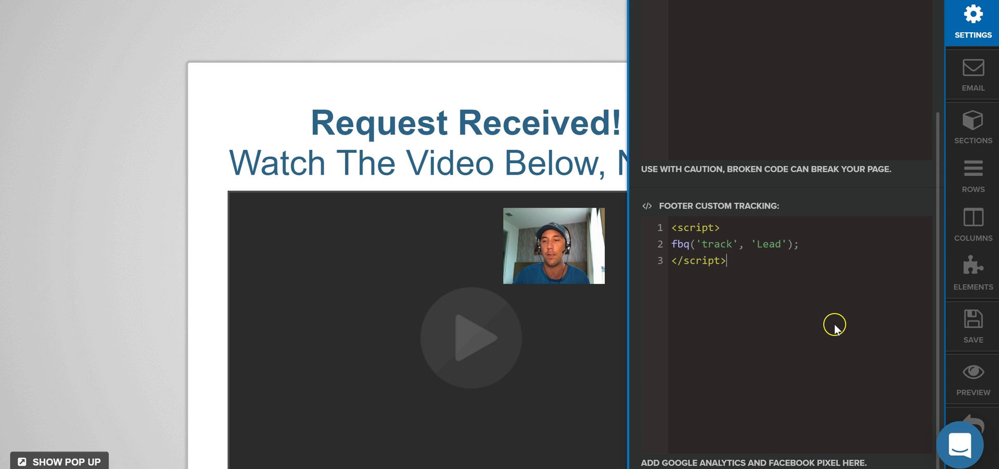
click(974, 331)
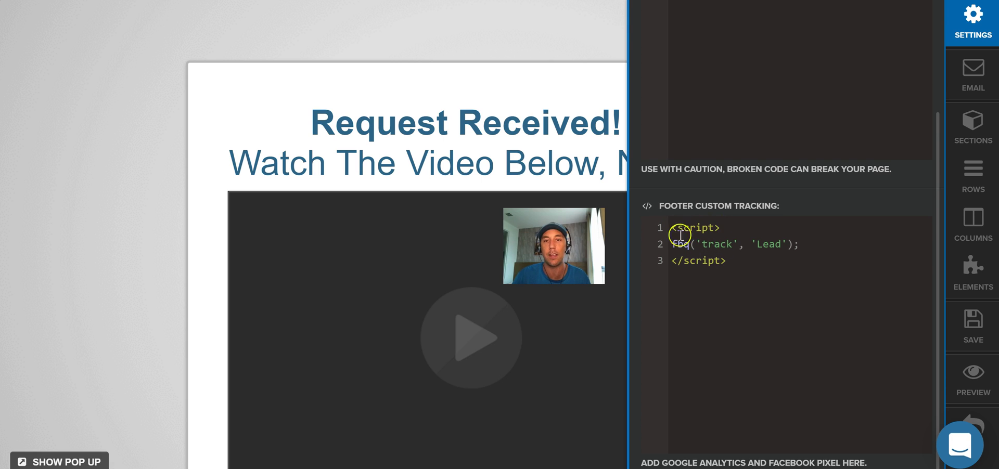
drag(670, 244, 834, 245)
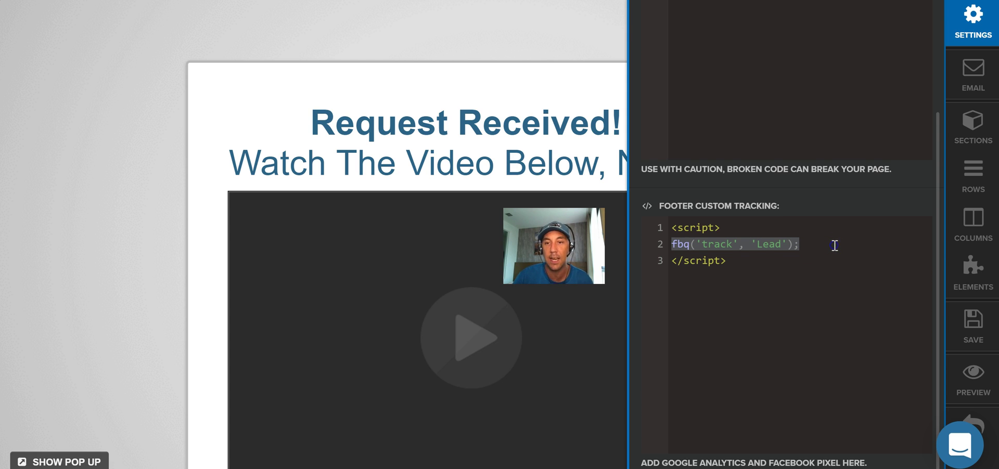
click(835, 246)
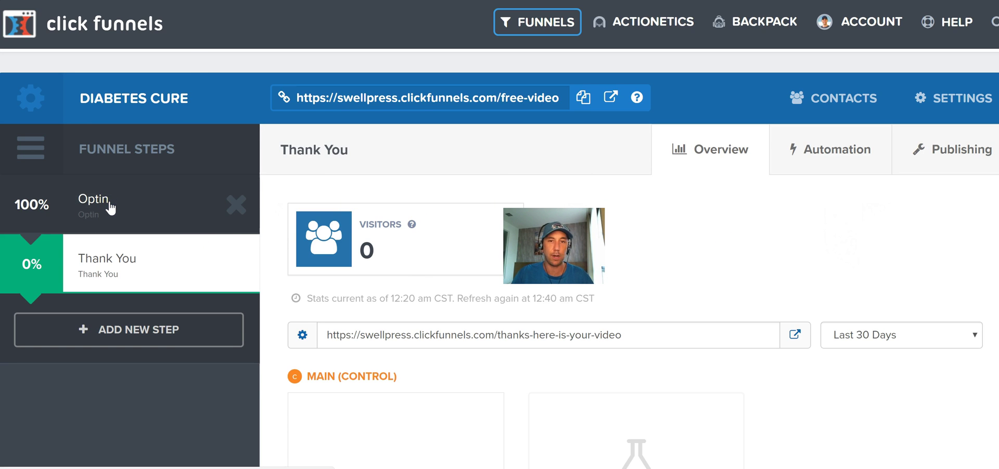
Step: Open the Optin step's page editor, then select the three-line ViewContent script in Notepad
click(153, 198)
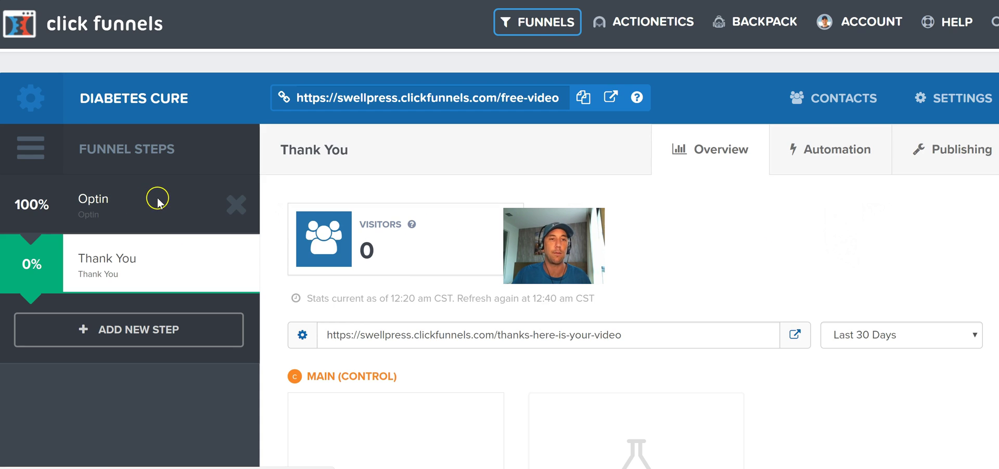
scroll(430, 227, down, 5)
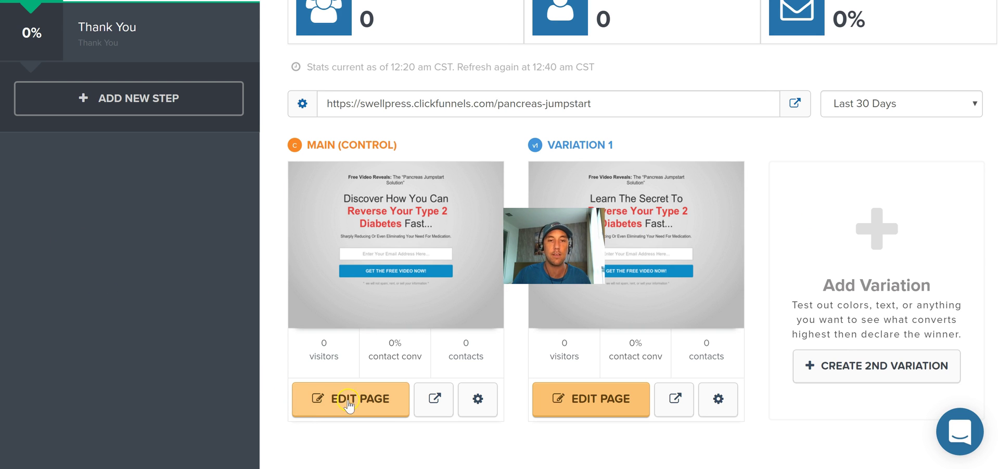
key(alt+Tab)
click(470, 167)
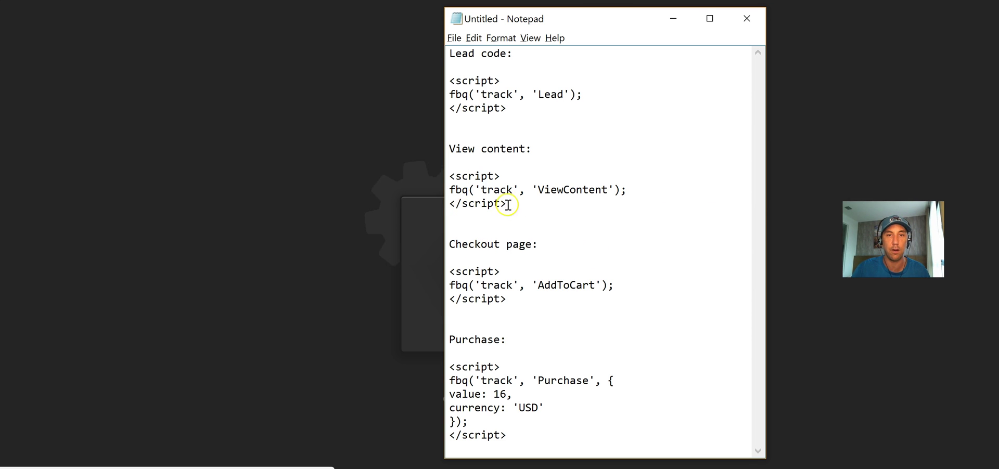
drag(506, 203, 452, 175)
key(ctrl+c)
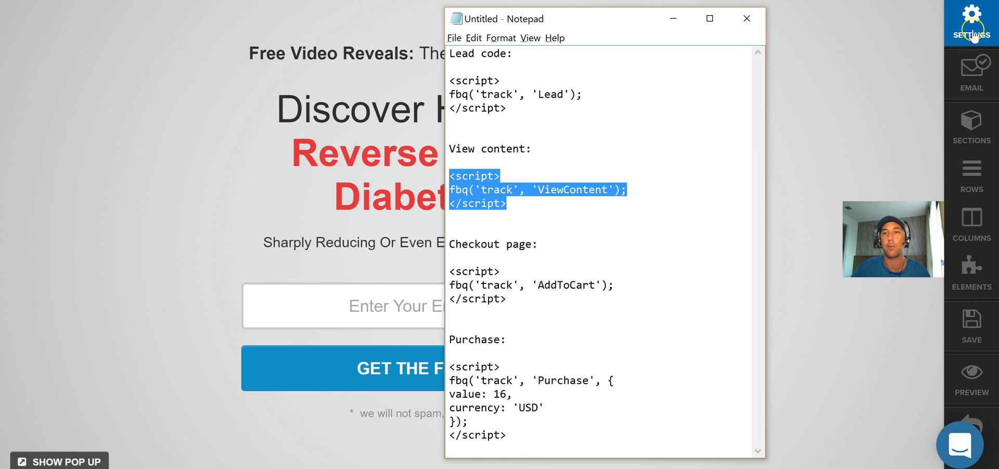
Step: Paste the ViewContent script into the Optin page's footer tracking code and save
click(983, 42)
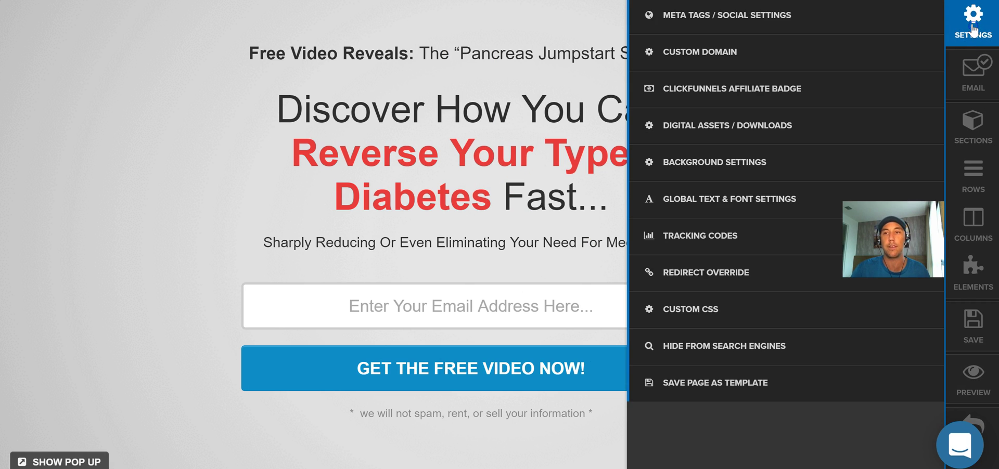
click(718, 229)
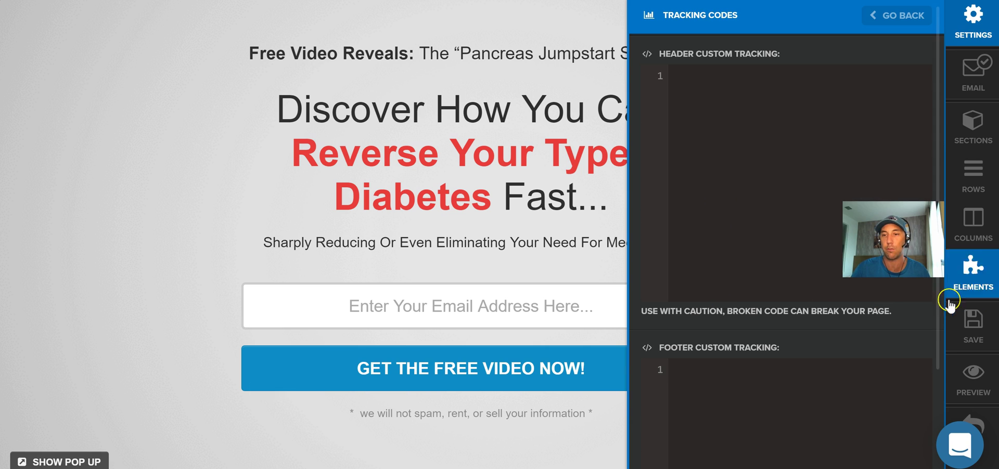
drag(936, 298, 930, 386)
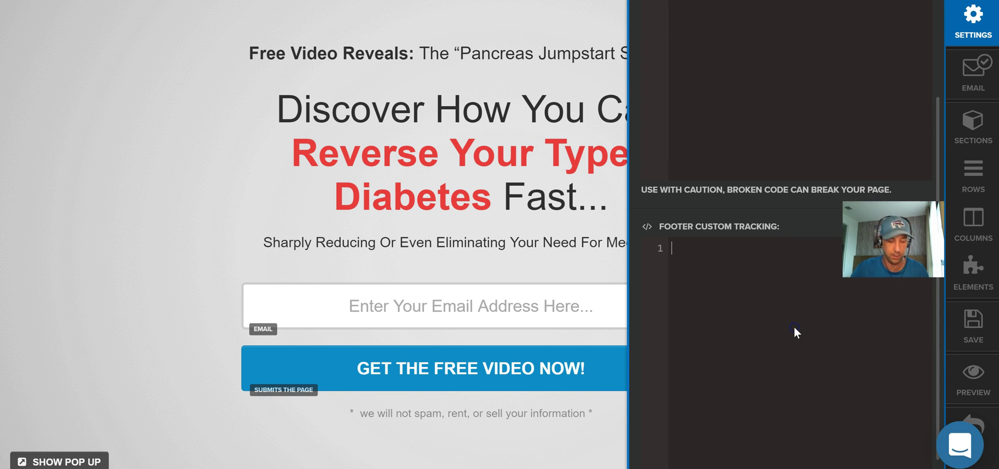
key(ctrl+v)
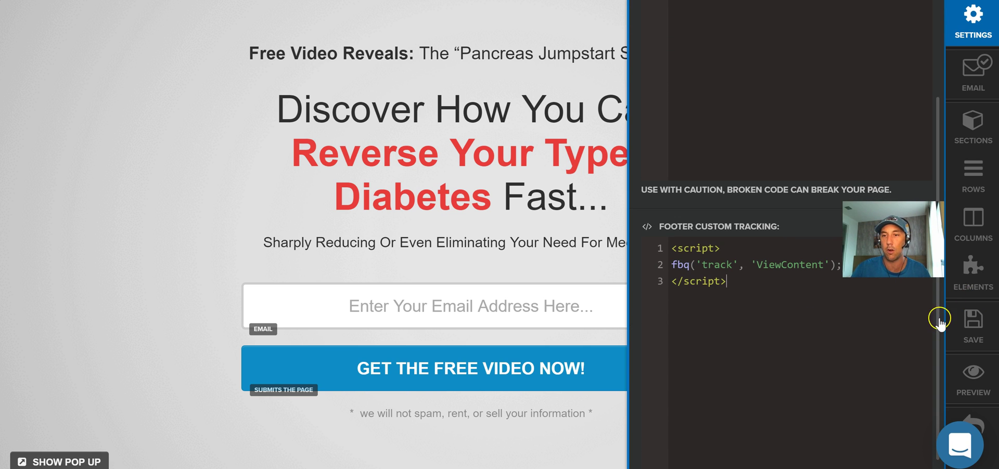
scroll(939, 323, down, 1)
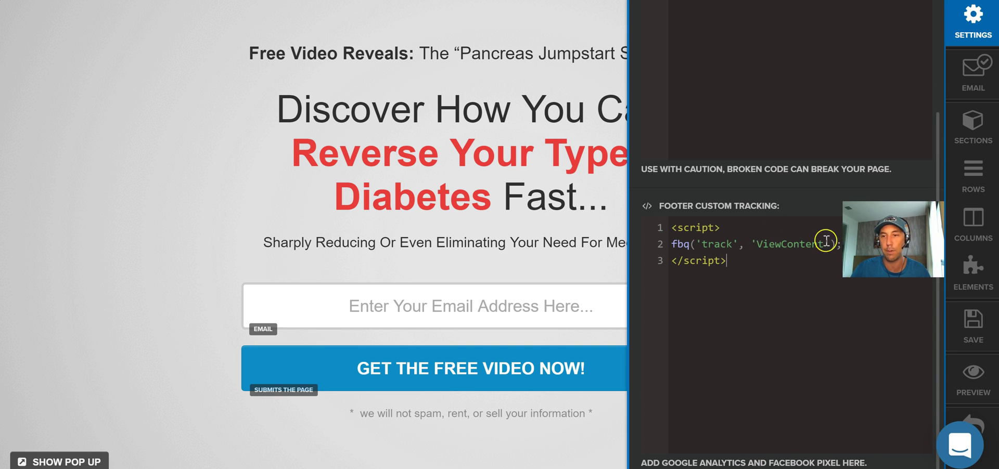
click(974, 323)
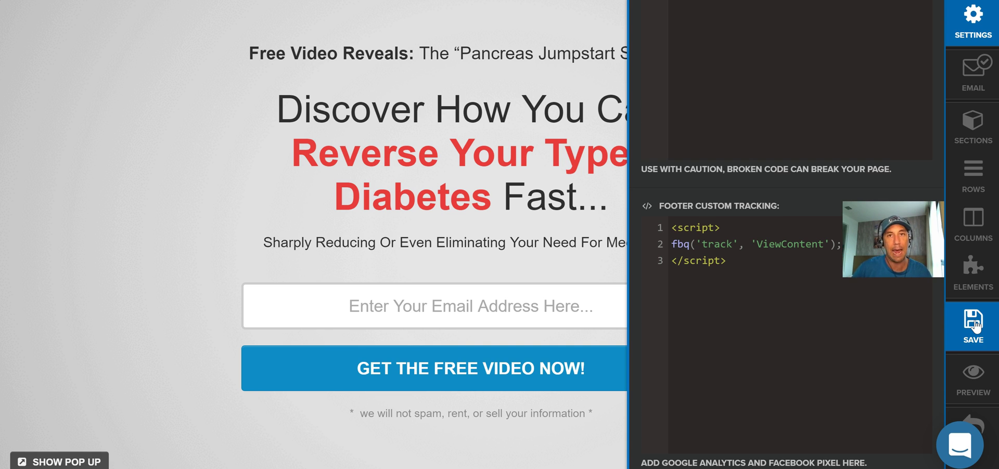
Step: Glance at the pixel codes in Notepad, then return to the page settings list
key(alt+Tab)
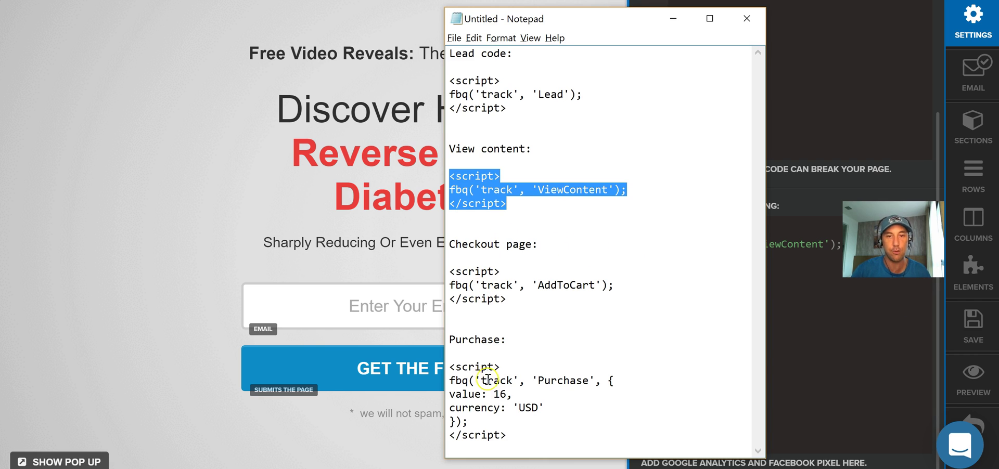
key(alt+Tab)
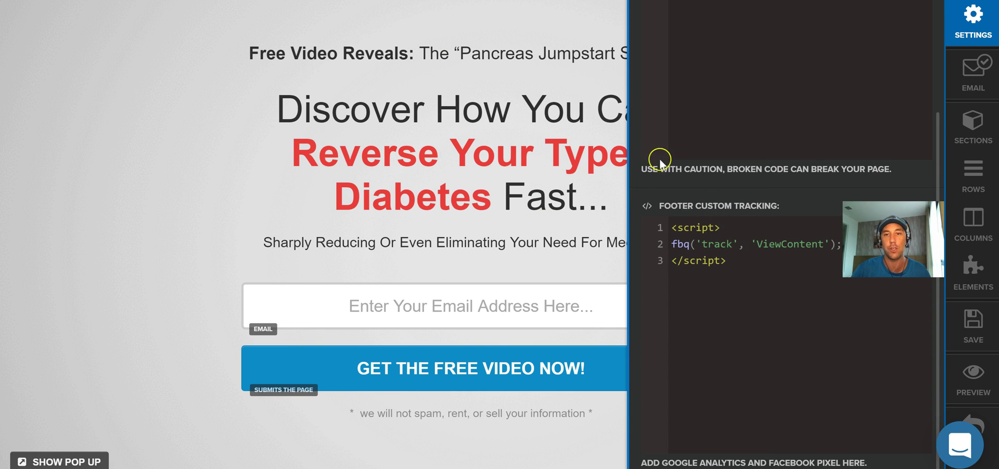
click(973, 20)
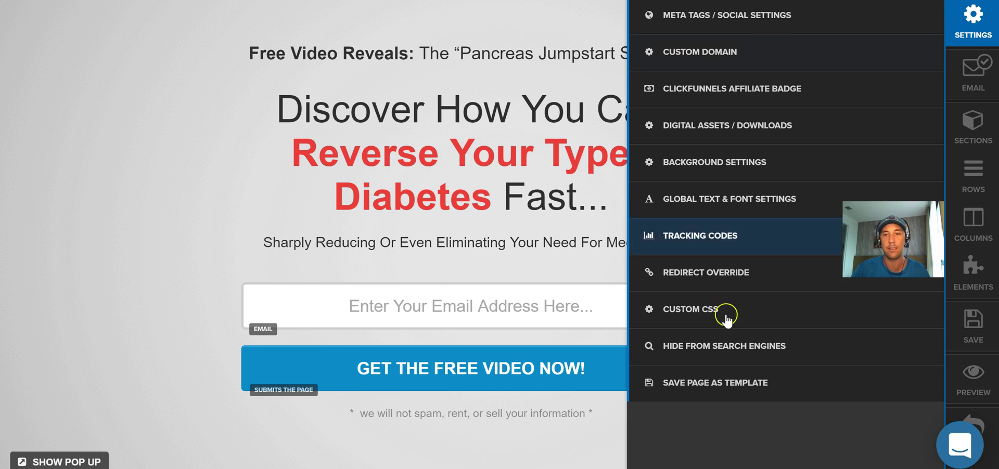
Step: Sort WordPress All Pages by date and open 'Your Free Training' for editing
click(710, 234)
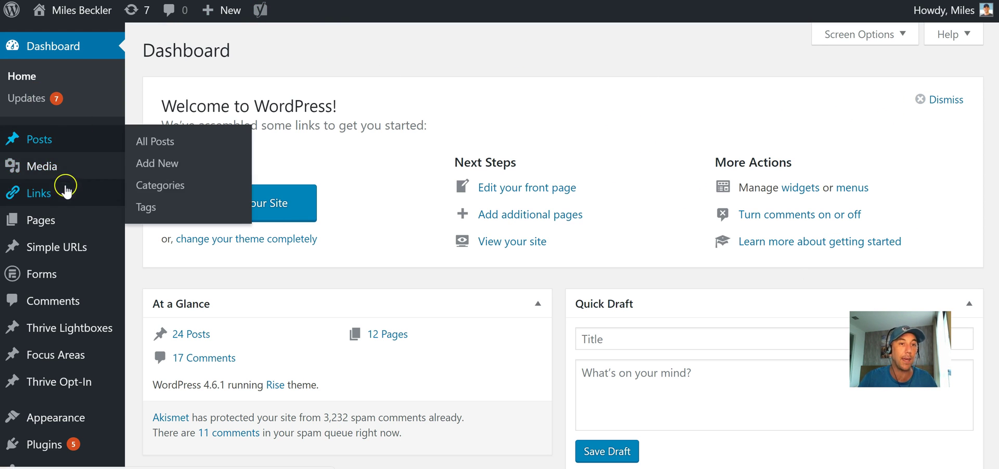
mouse_move(54, 225)
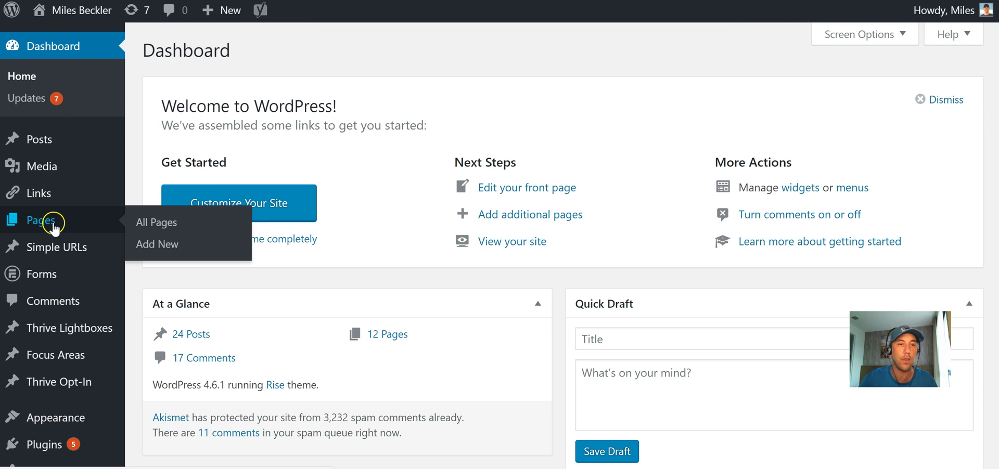
click(144, 226)
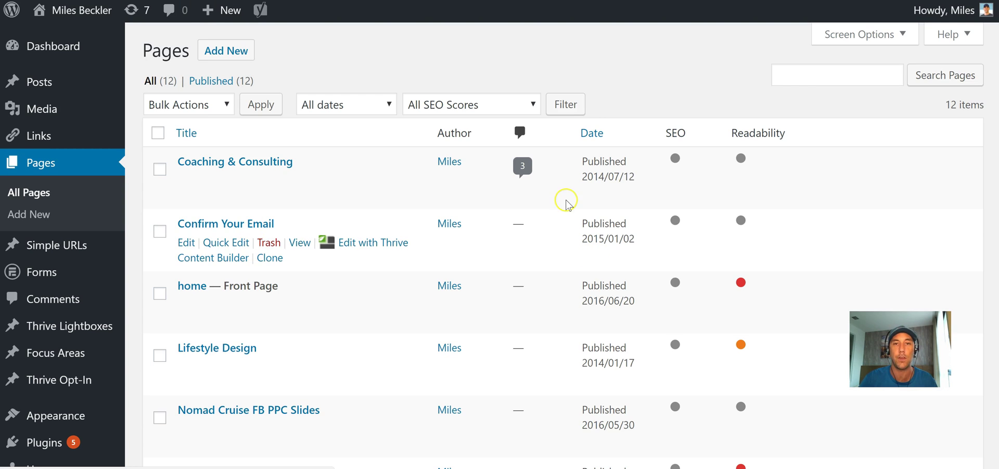
click(598, 134)
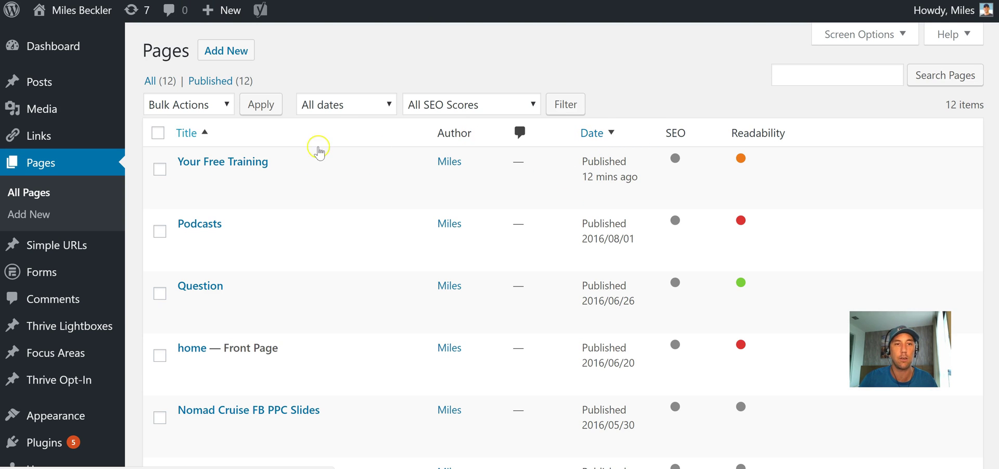
click(182, 166)
click(195, 164)
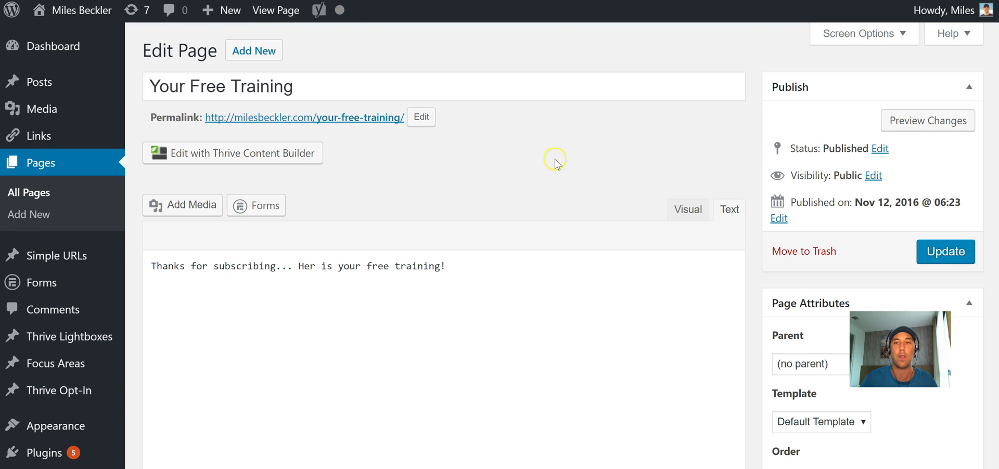
Step: Expand Thrive Theme Options on 'Your Free Training' and show its Custom Code fields
scroll(499, 244, down, 3)
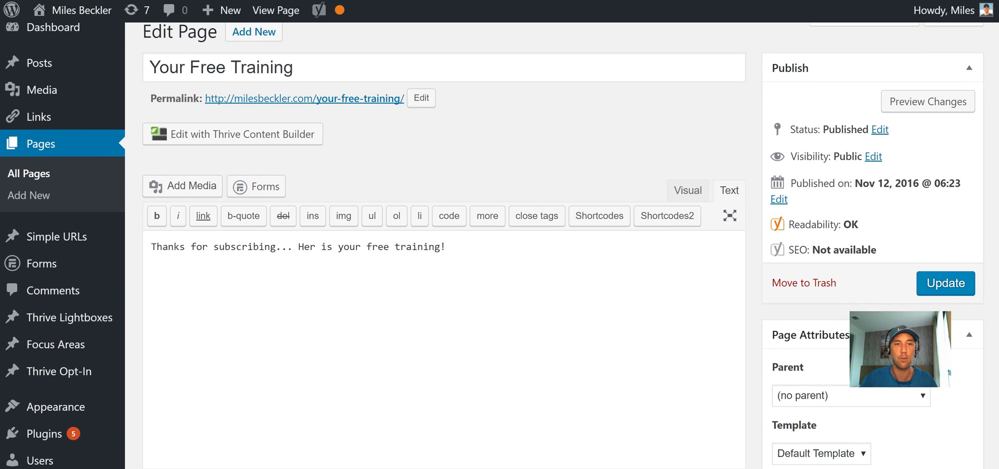
scroll(499, 245, up, 3)
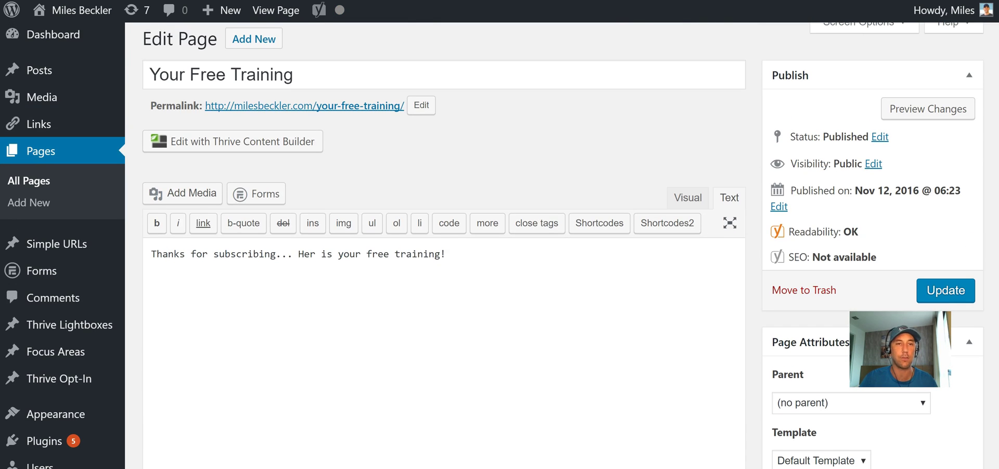
scroll(499, 244, down, 2)
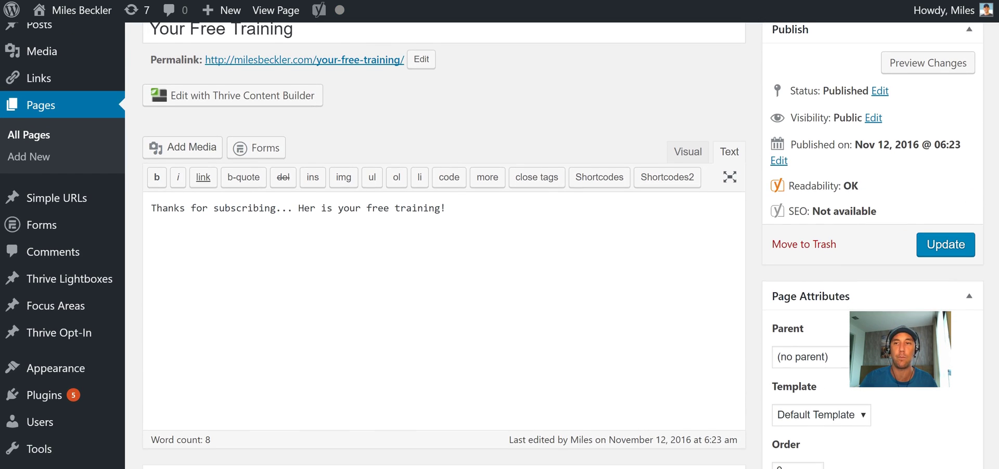
scroll(500, 244, up, 2)
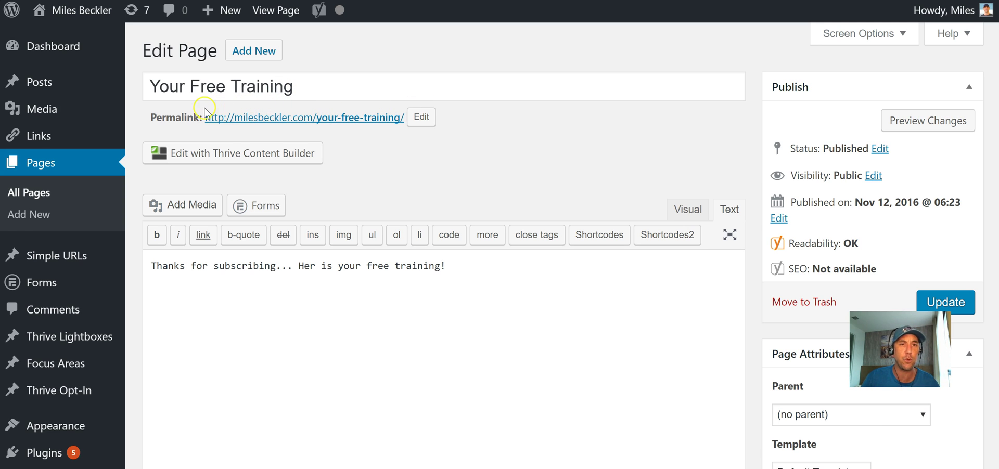
double_click(308, 85)
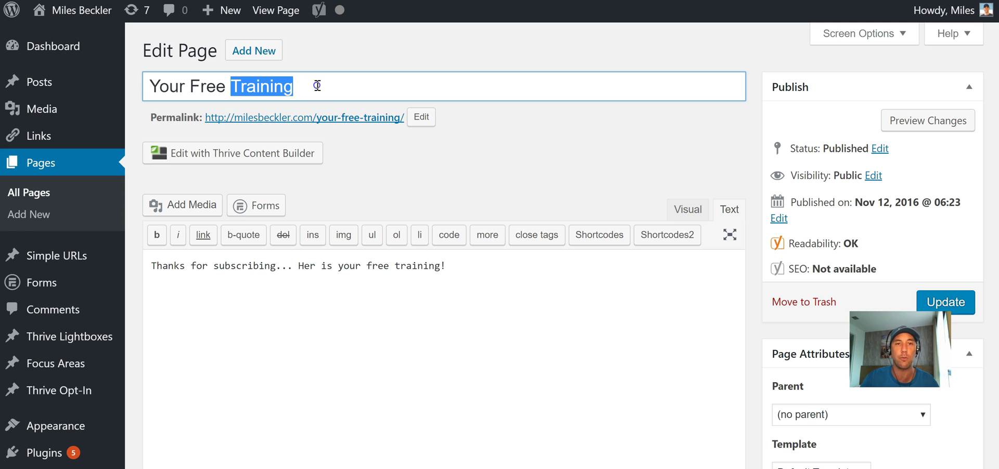
click(331, 86)
scroll(458, 244, down, 10)
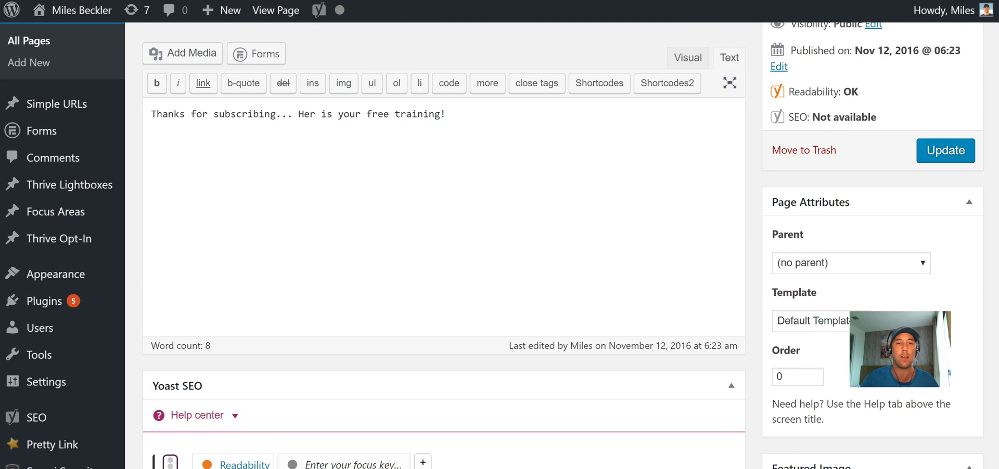
scroll(457, 244, down, 6)
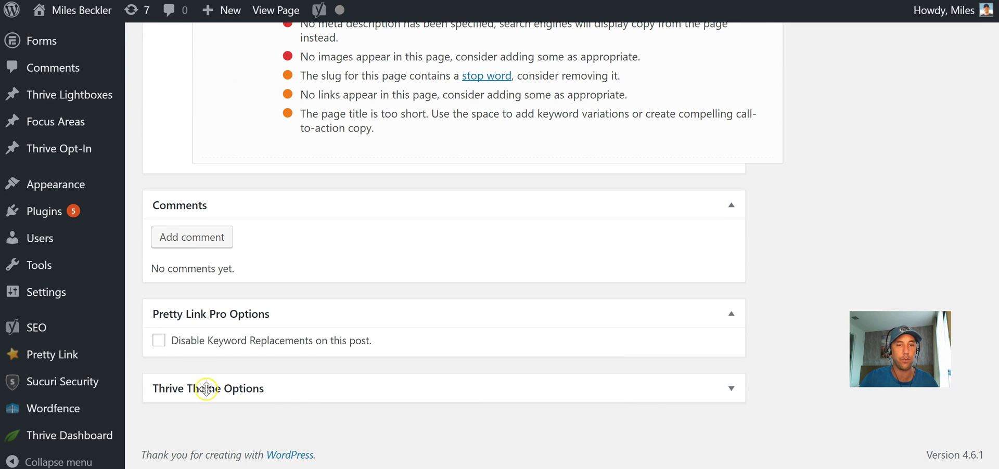
click(731, 388)
scroll(468, 244, down, 4)
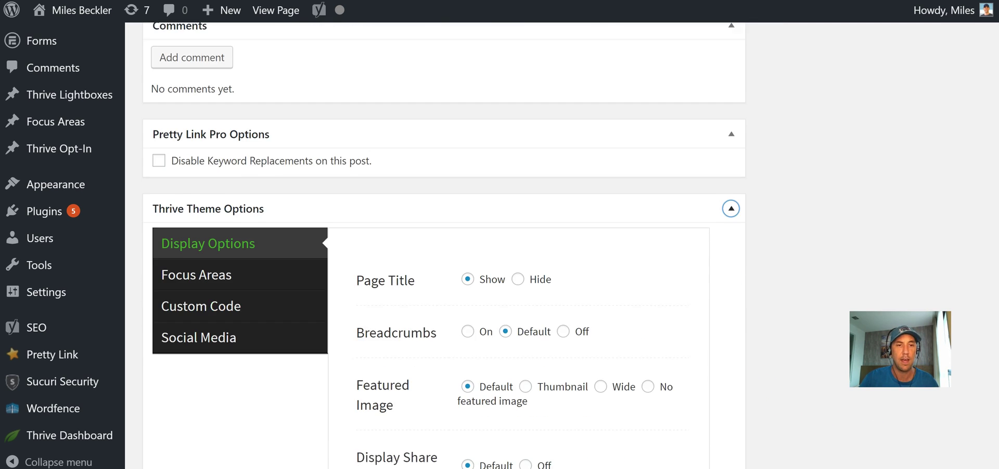
click(207, 295)
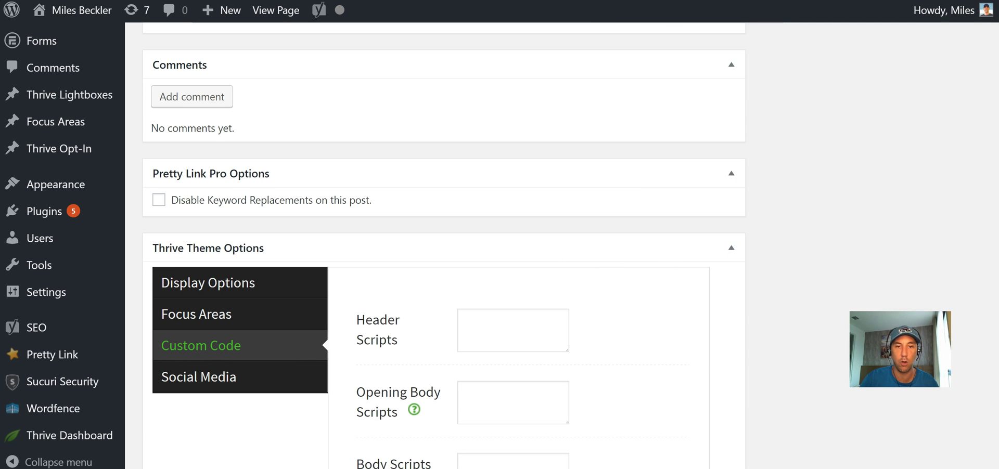
scroll(795, 312, down, 4)
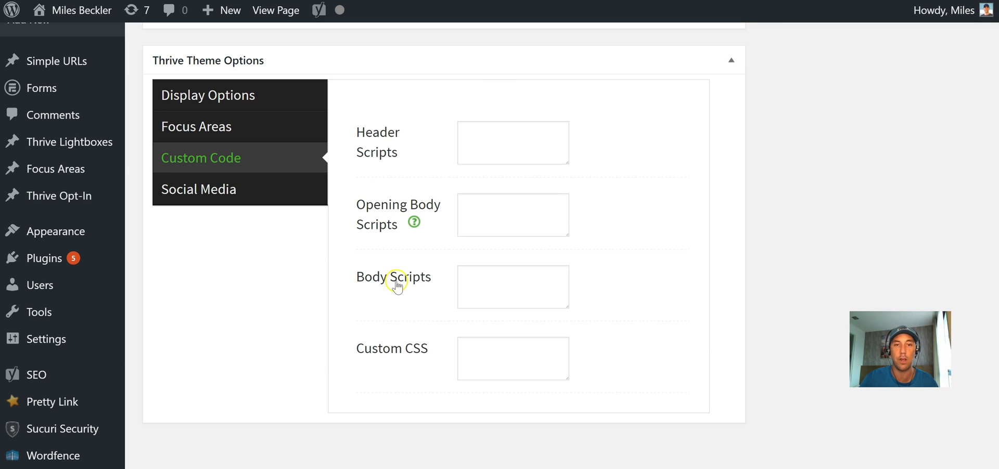
Step: Focus the Opening Body Scripts field and copy the Lead script block from Notepad
click(510, 139)
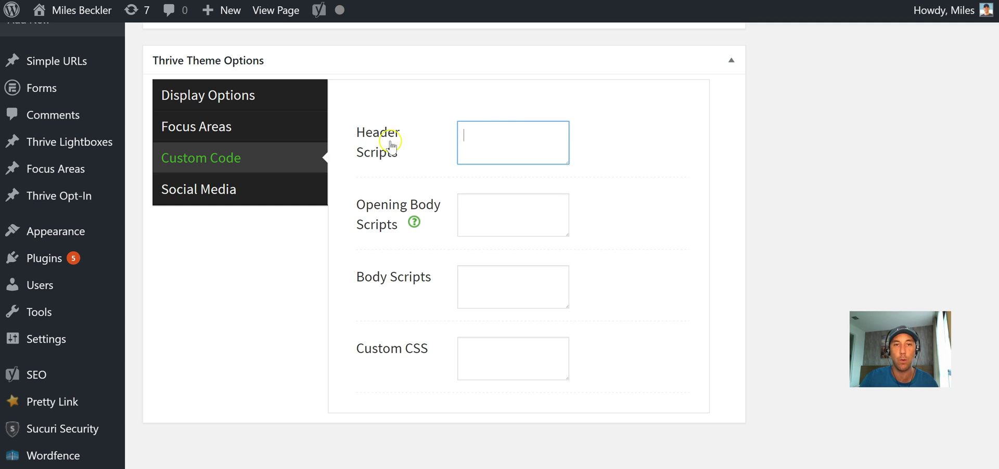
click(515, 211)
key(alt+Tab)
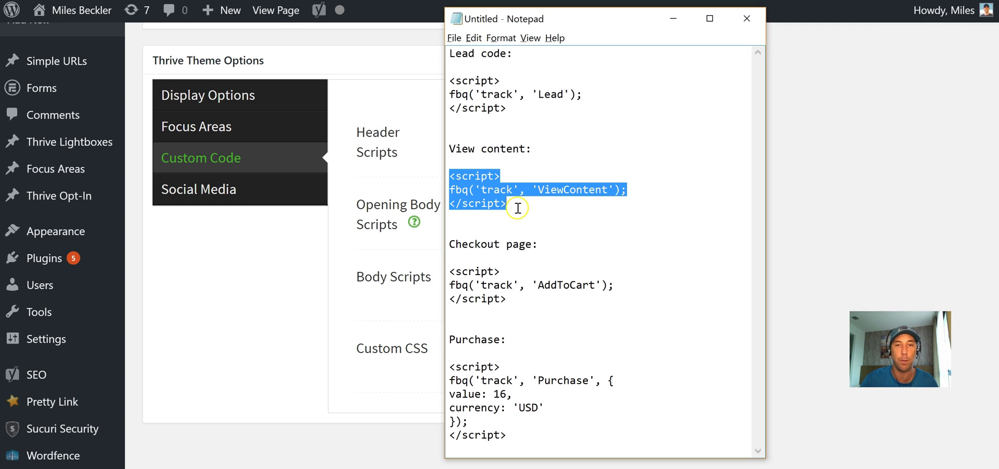
click(581, 154)
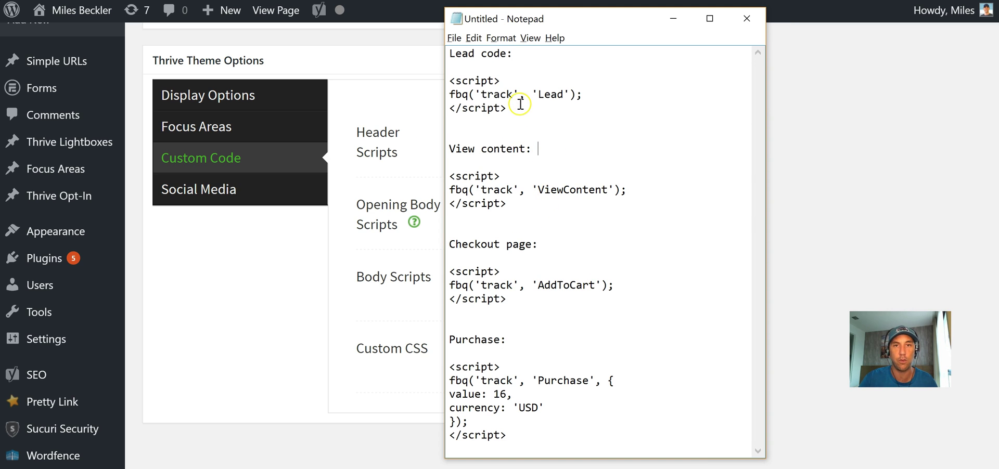
drag(512, 109, 446, 85)
key(ctrl+c)
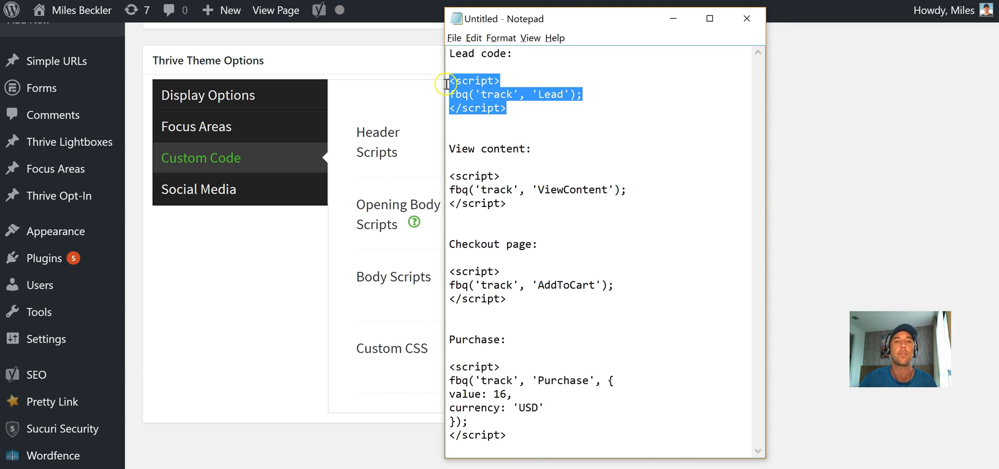
key(alt+Tab)
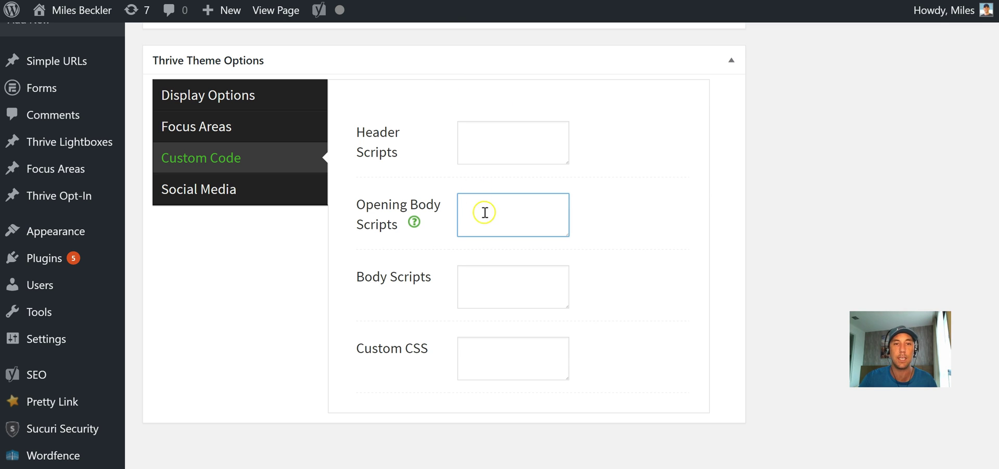
Step: Paste the Lead script into Opening Body Scripts and update the page
key(ctrl+v)
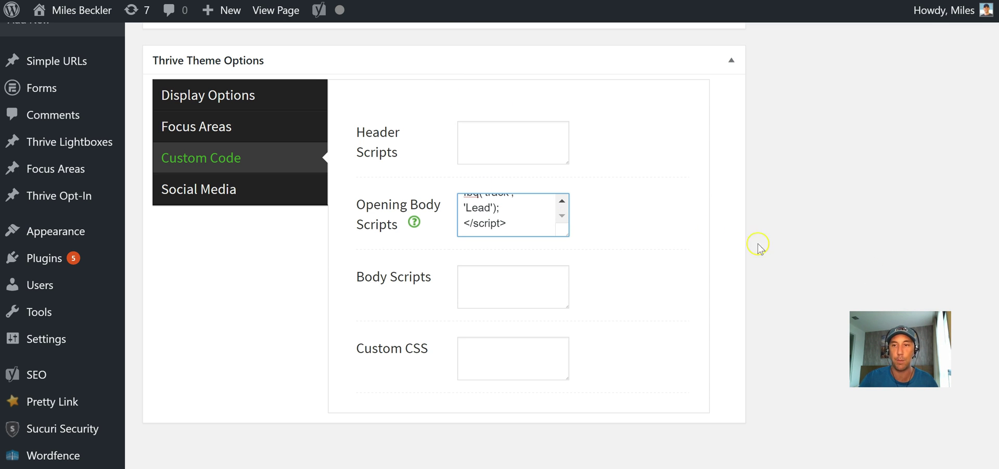
scroll(959, 333, up, 10)
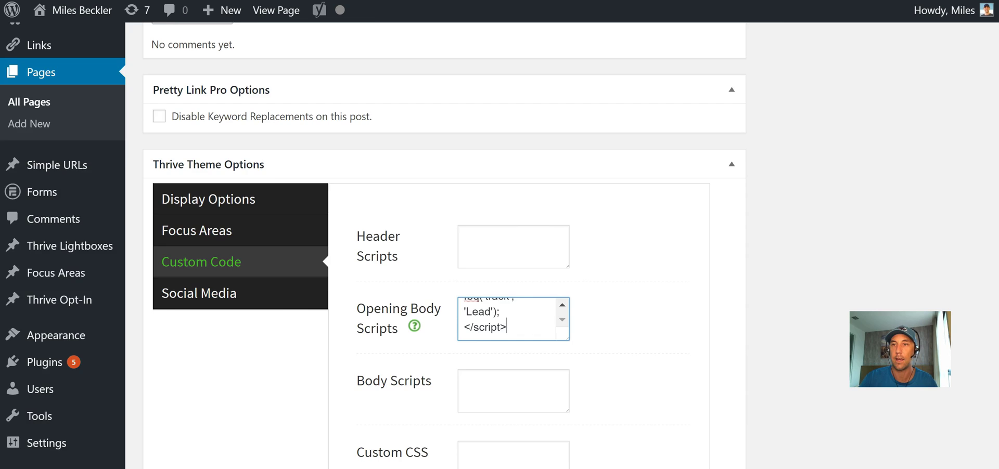
scroll(960, 333, up, 3)
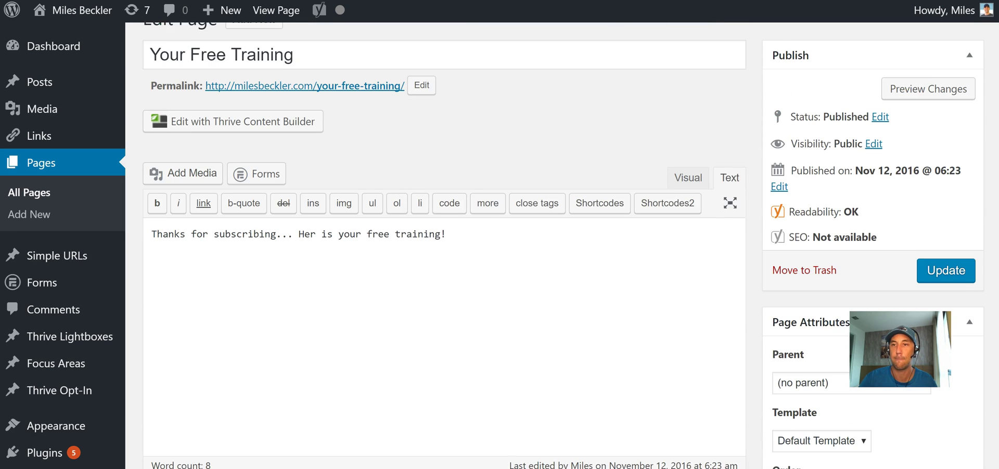
click(947, 268)
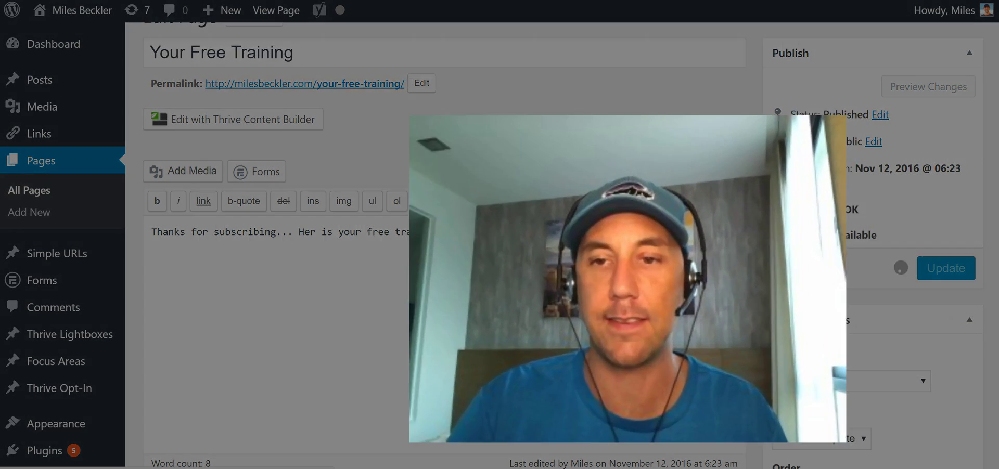